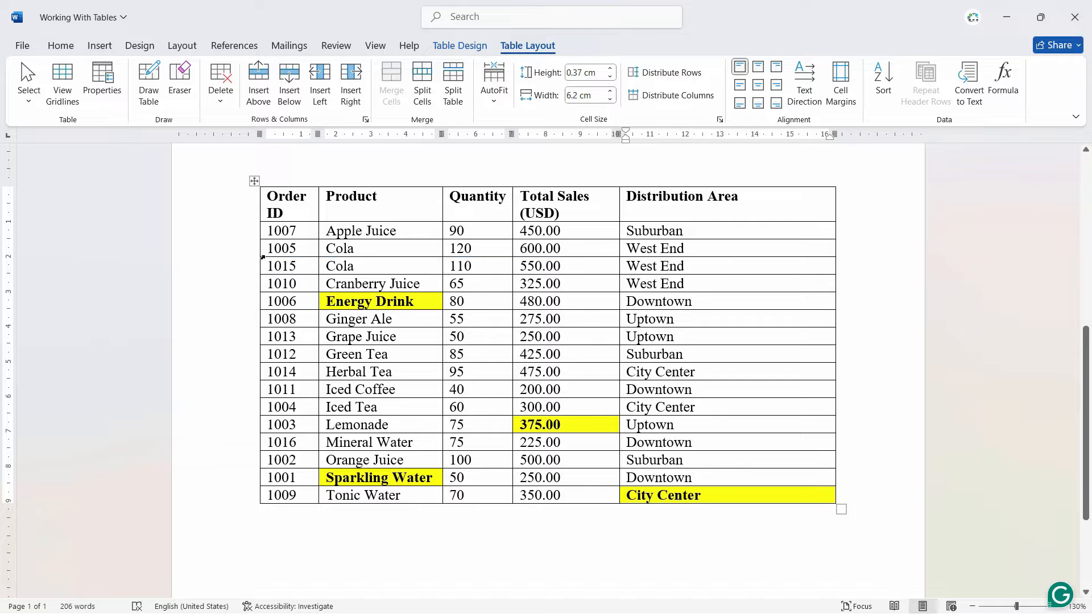
Insert an empty row between the Apple Juice row and the first Cola row
mouse_move(257, 238)
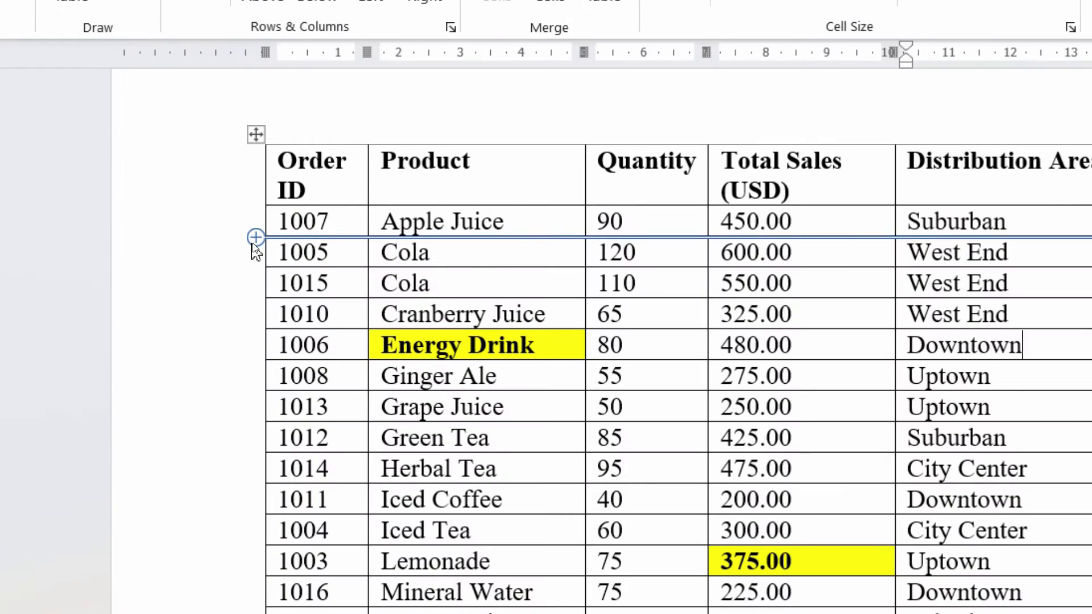
click(256, 237)
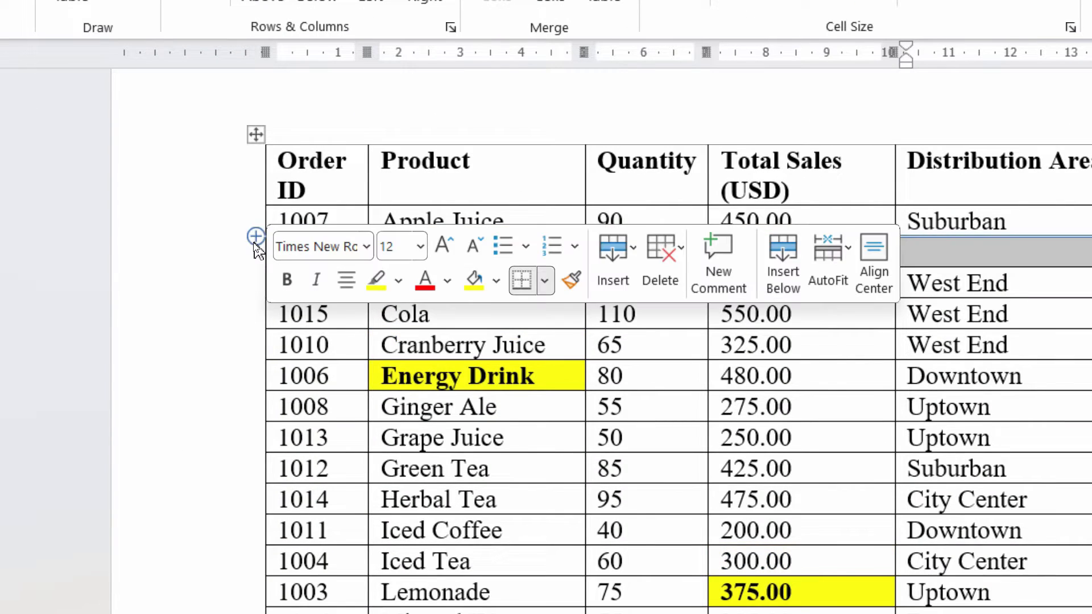
click(702, 192)
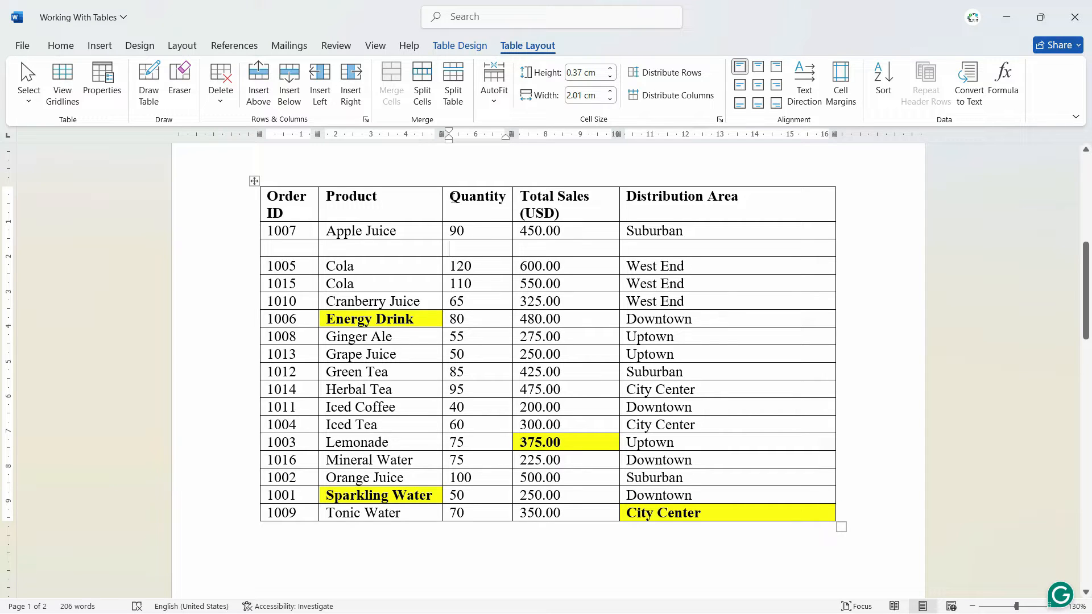
Insert an empty column between the Product and Quantity columns
mouse_move(443, 188)
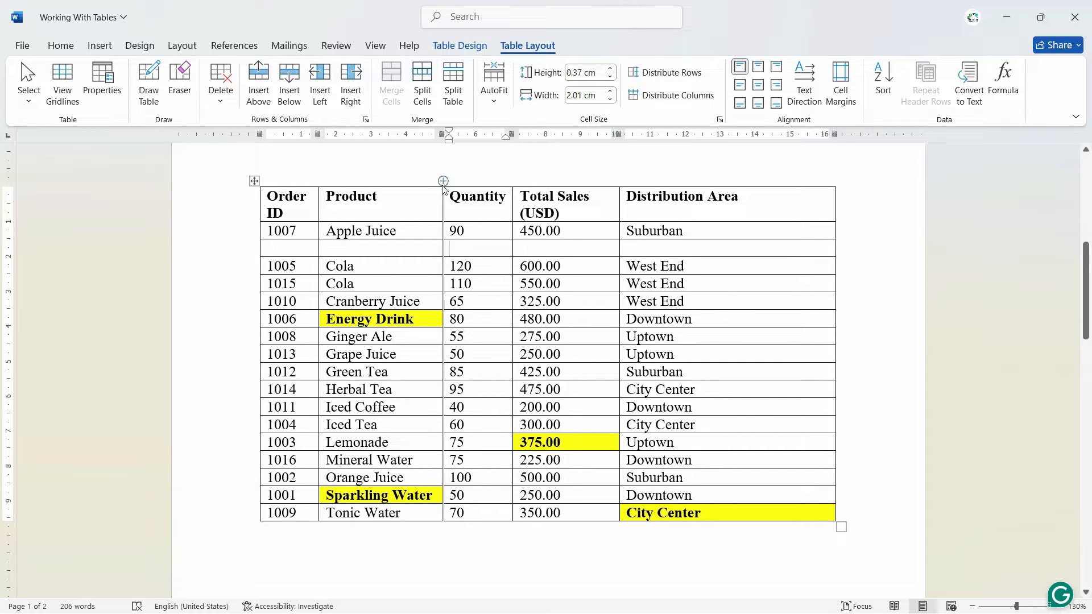
click(443, 181)
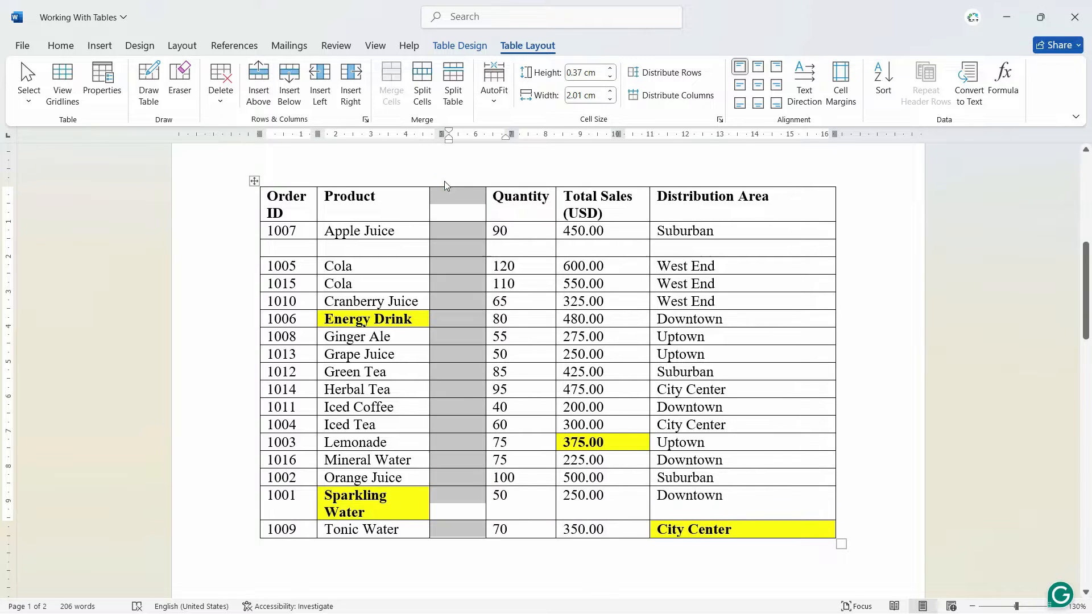
click(478, 230)
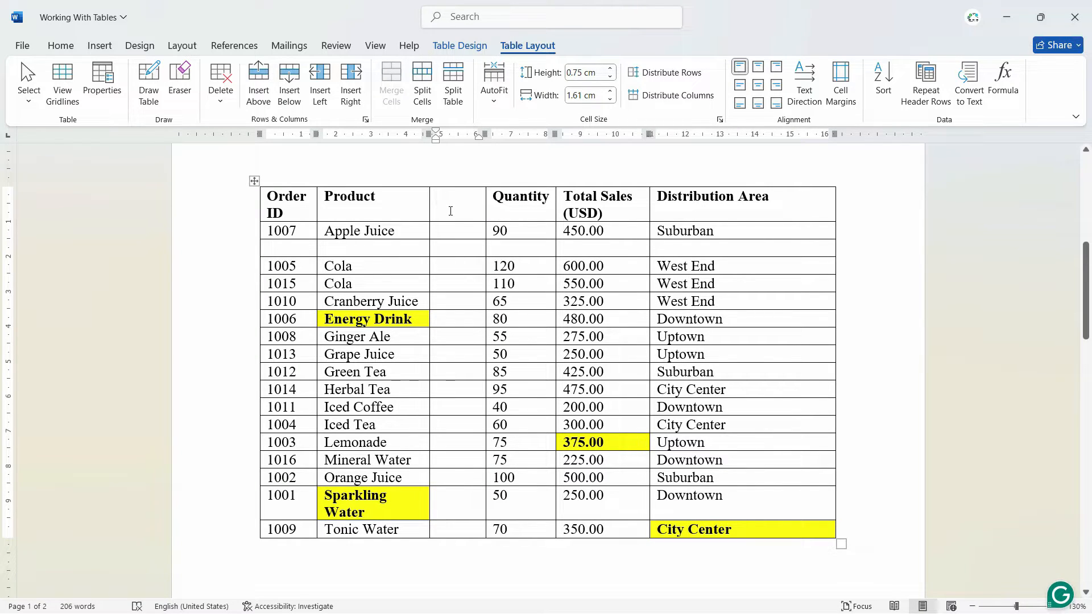
Delete the empty column between Product and Quantity
click(451, 282)
key(Down)
click(458, 205)
click(458, 291)
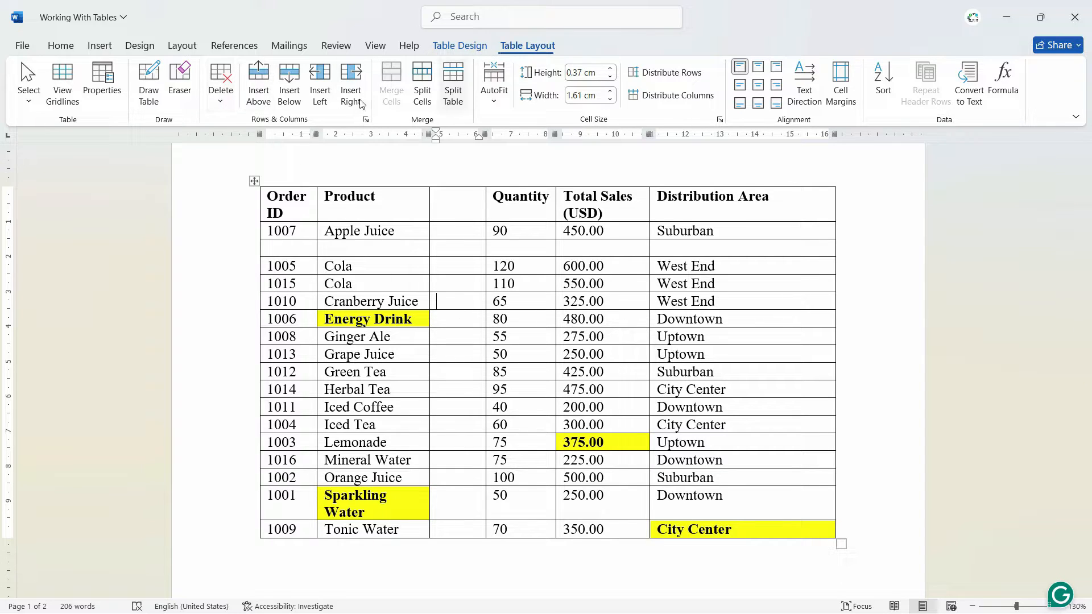
click(223, 96)
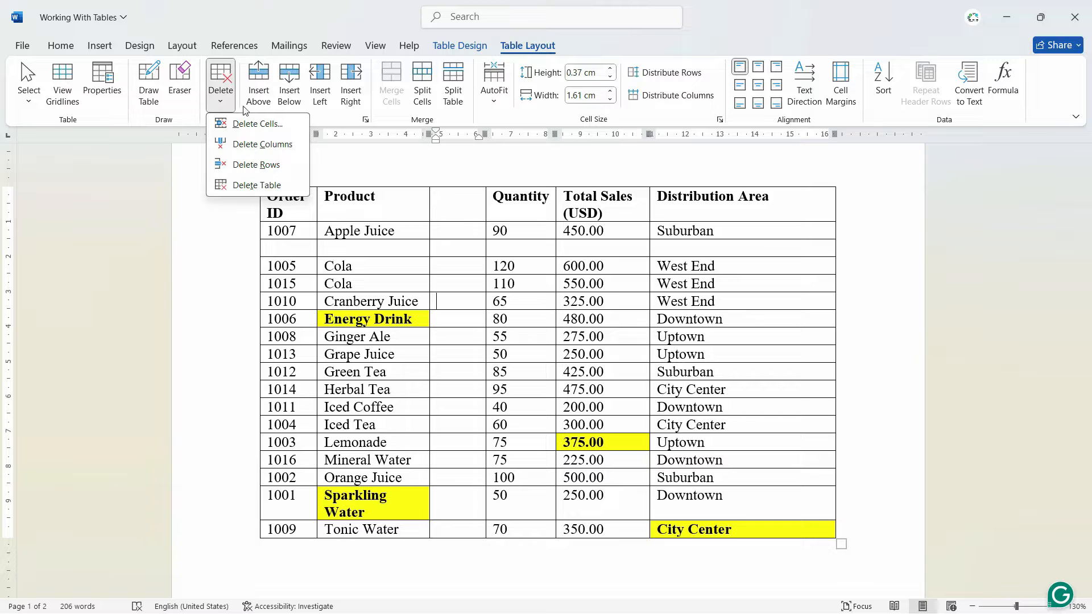
click(259, 145)
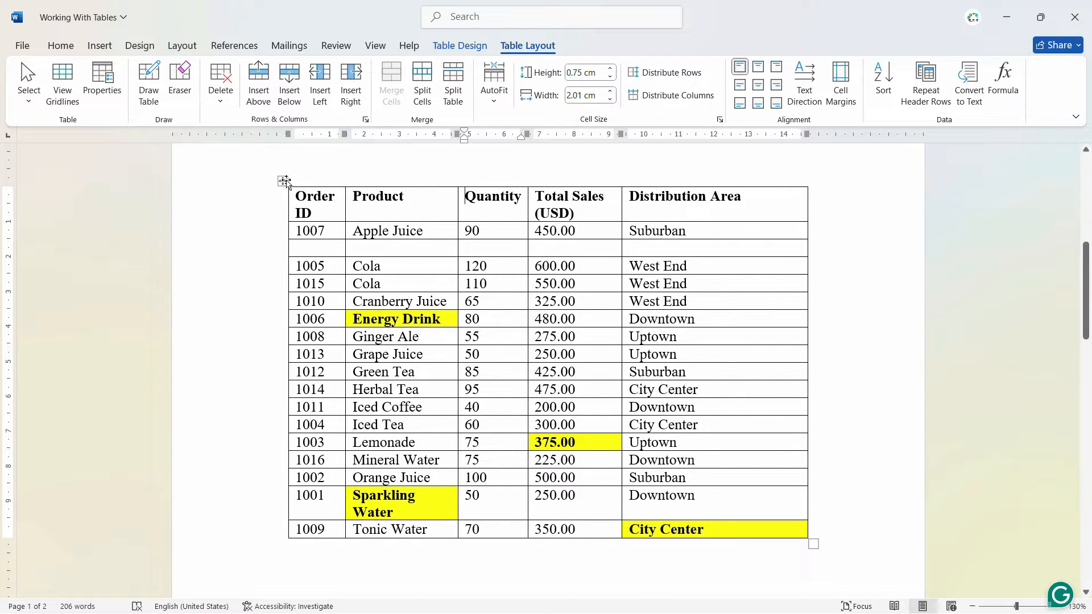
Sort the table by Order ID as numbers in ascending order, keeping the header row in place
right_click(329, 208)
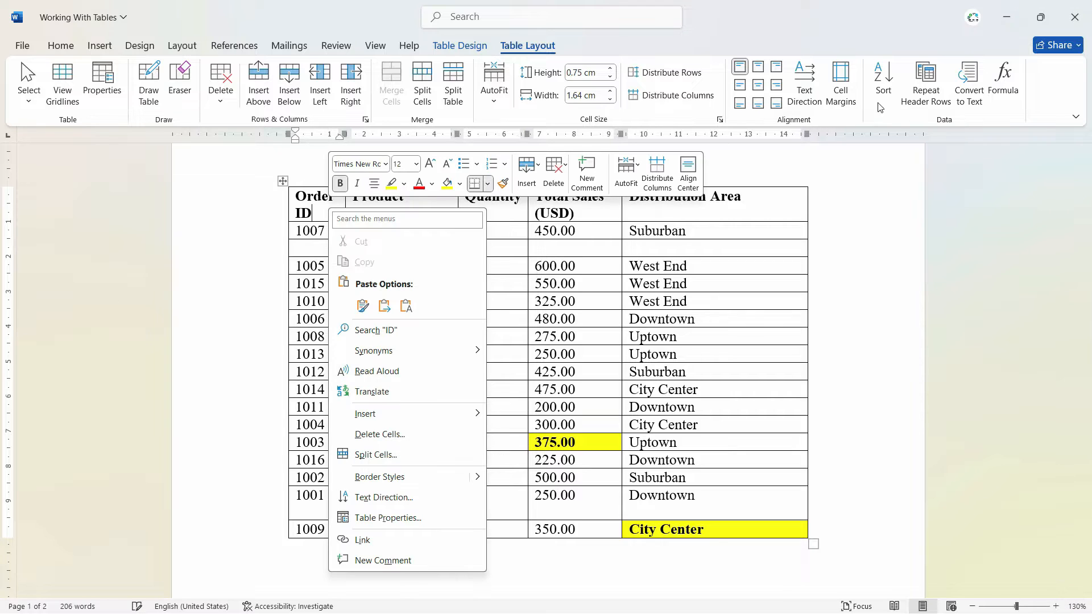
click(883, 79)
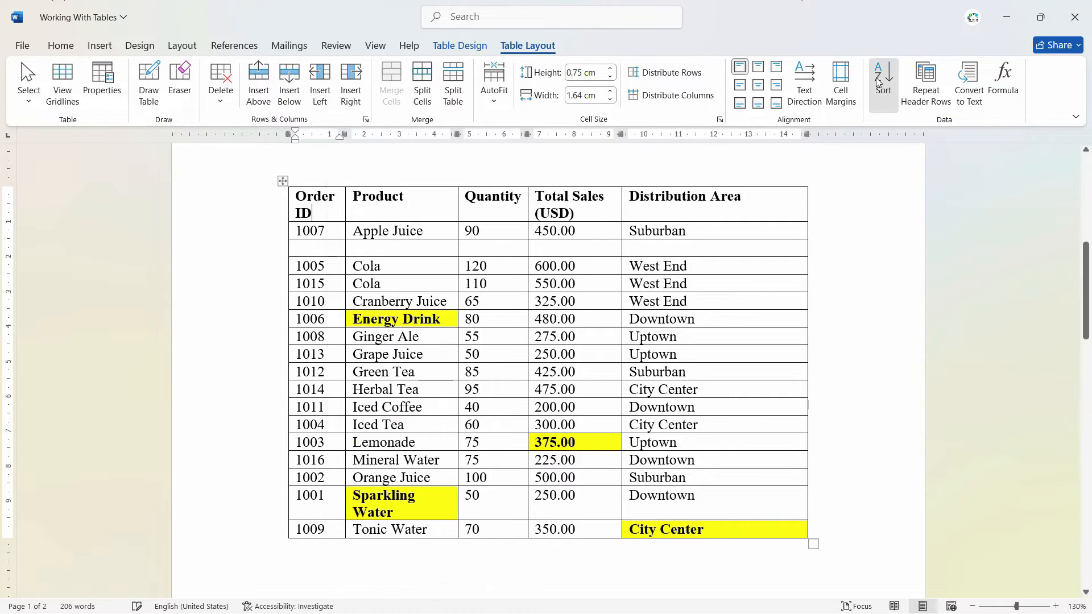
click(692, 228)
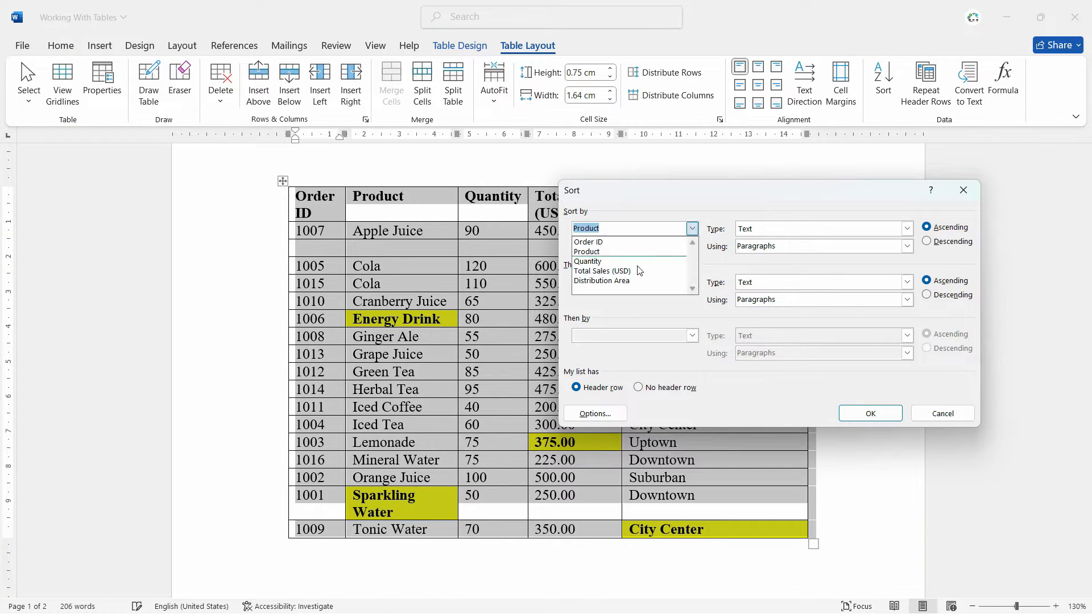
click(631, 241)
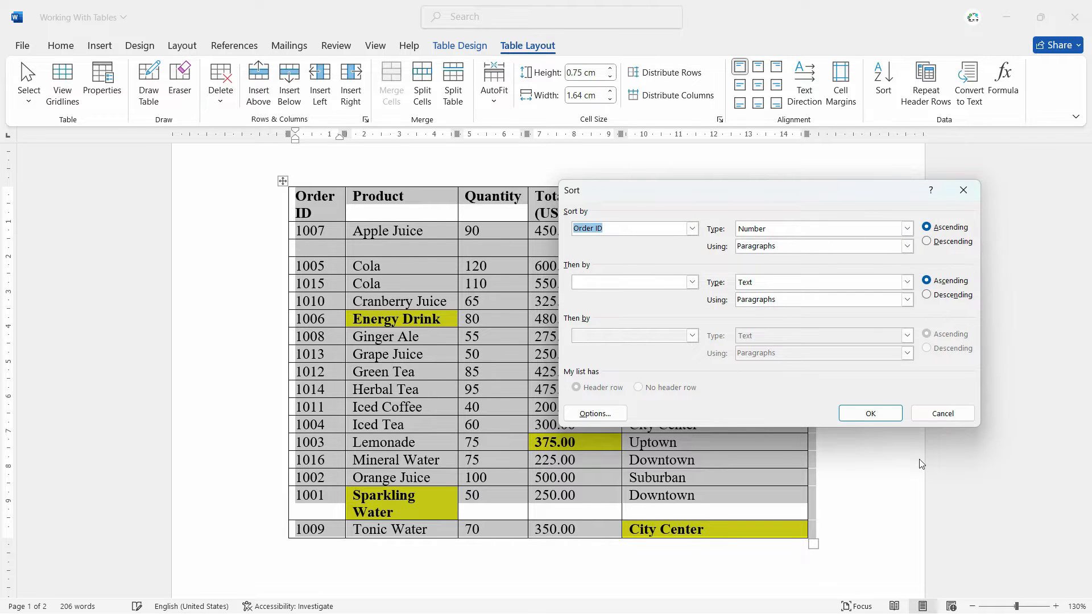
click(870, 414)
Change the Order IDs of the Orange Juice and Lemonade rows to 1001
click(338, 267)
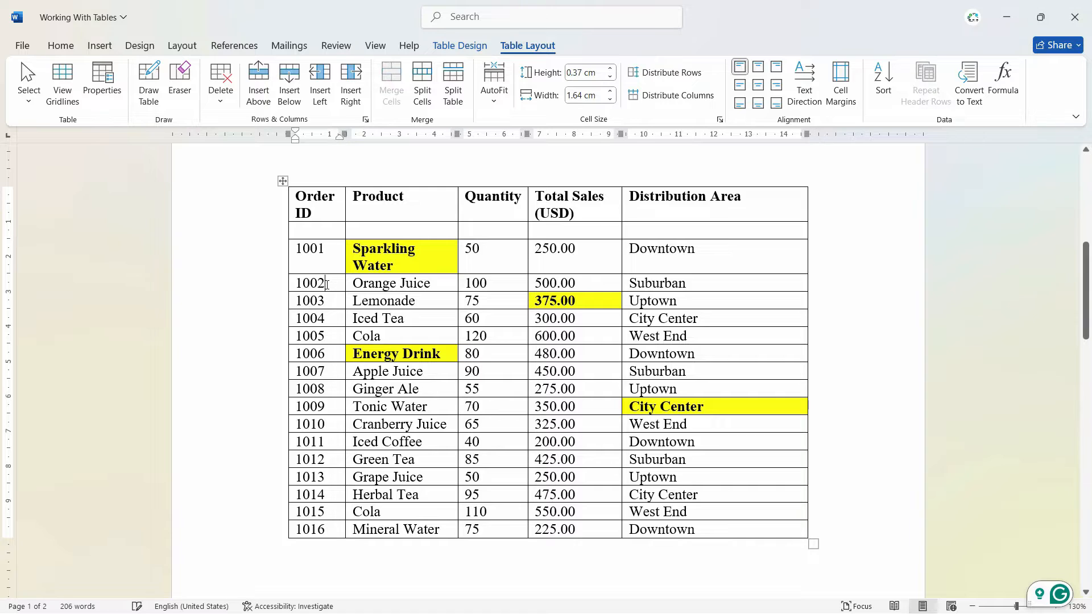
double_click(326, 285)
text(1001)
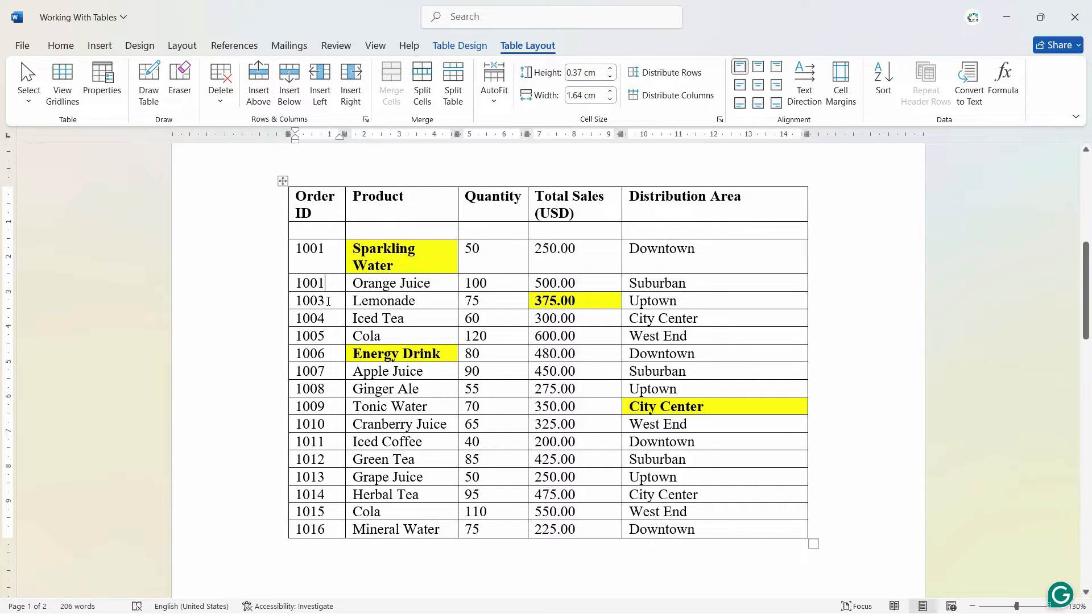
double_click(331, 300)
text(1001)
click(342, 385)
Merge the three Order ID cells containing 1001 and remove the duplicate numbers so 1001 remains once
drag(324, 304, 310, 261)
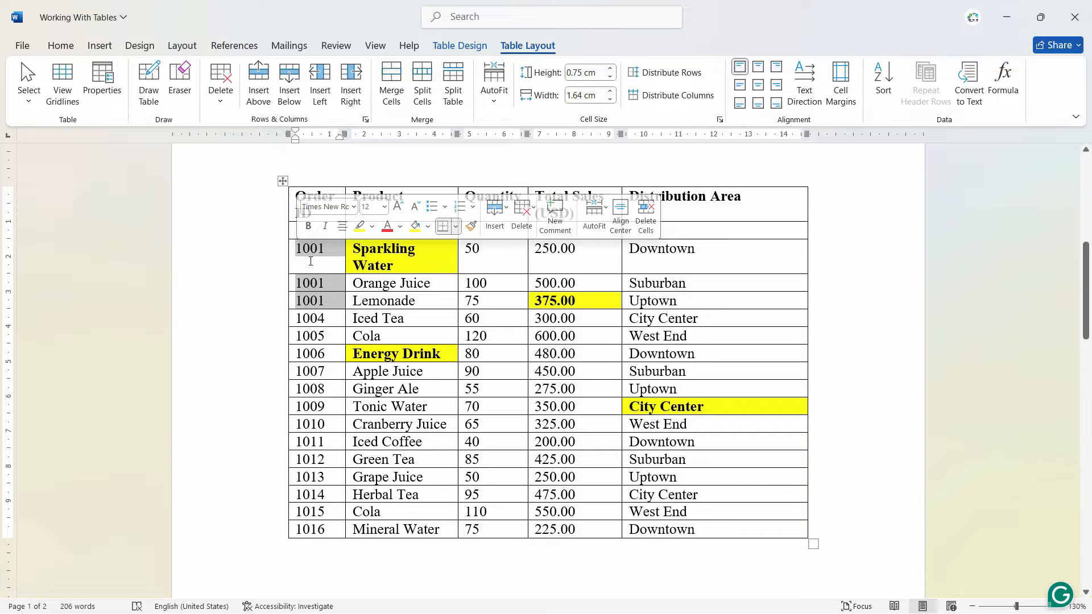
right_click(310, 261)
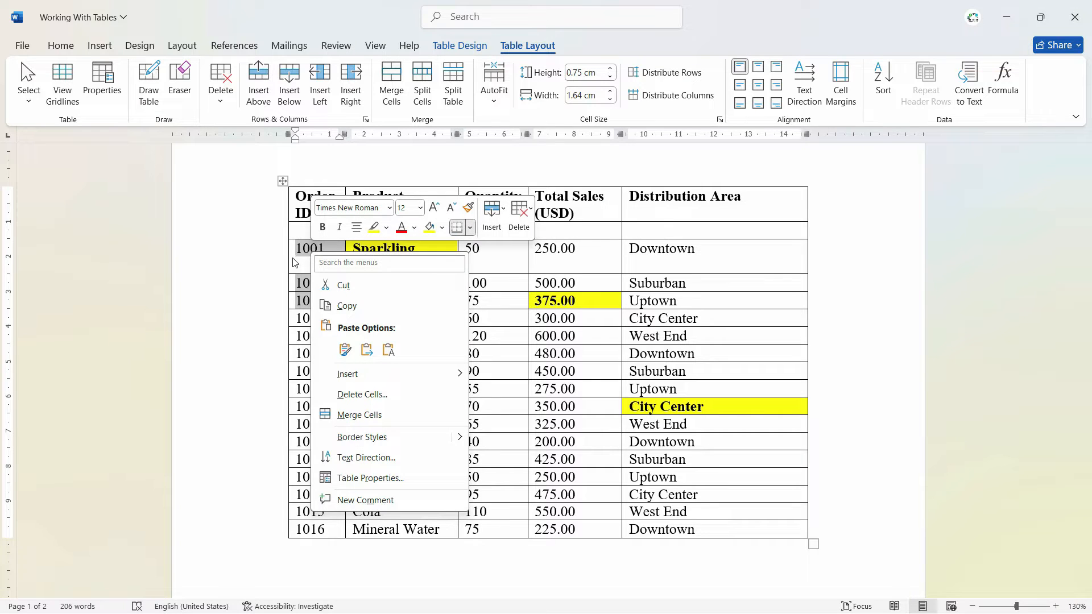
click(349, 423)
drag(324, 283, 298, 267)
key(Delete)
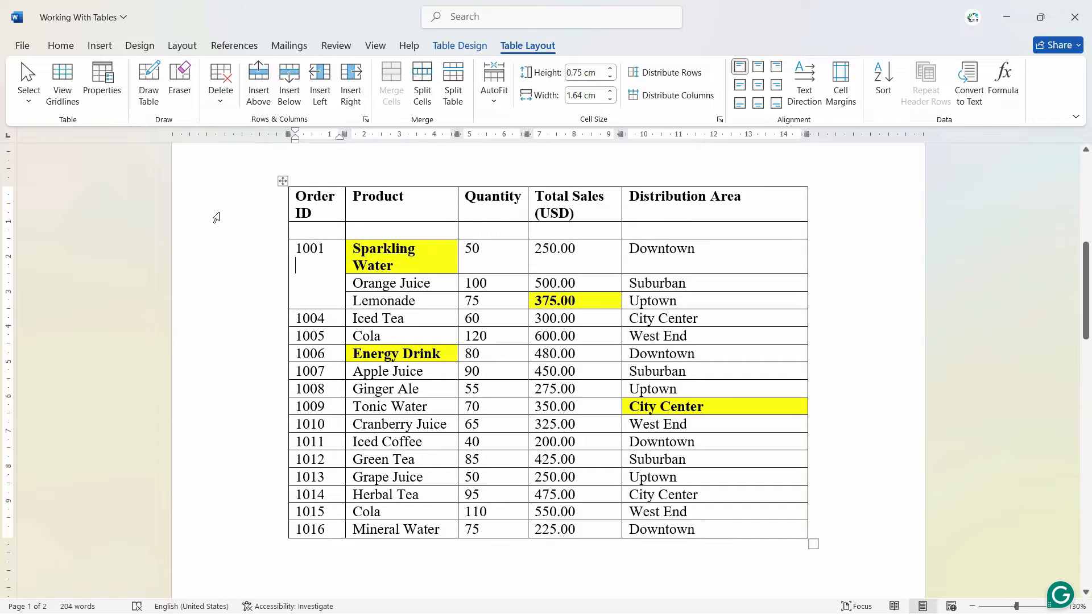
click(236, 298)
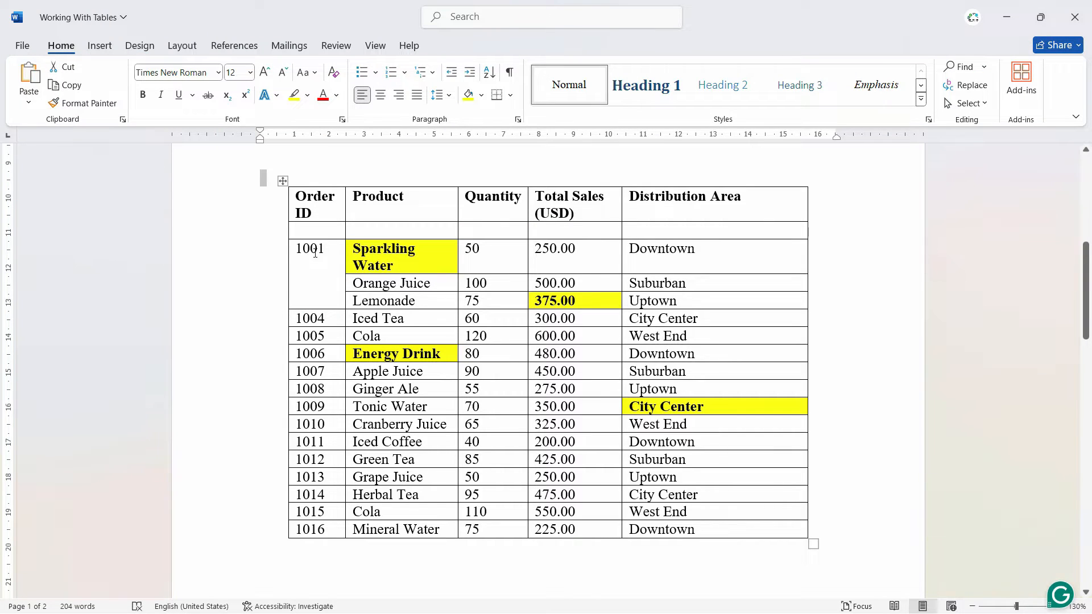
click(408, 308)
click(331, 253)
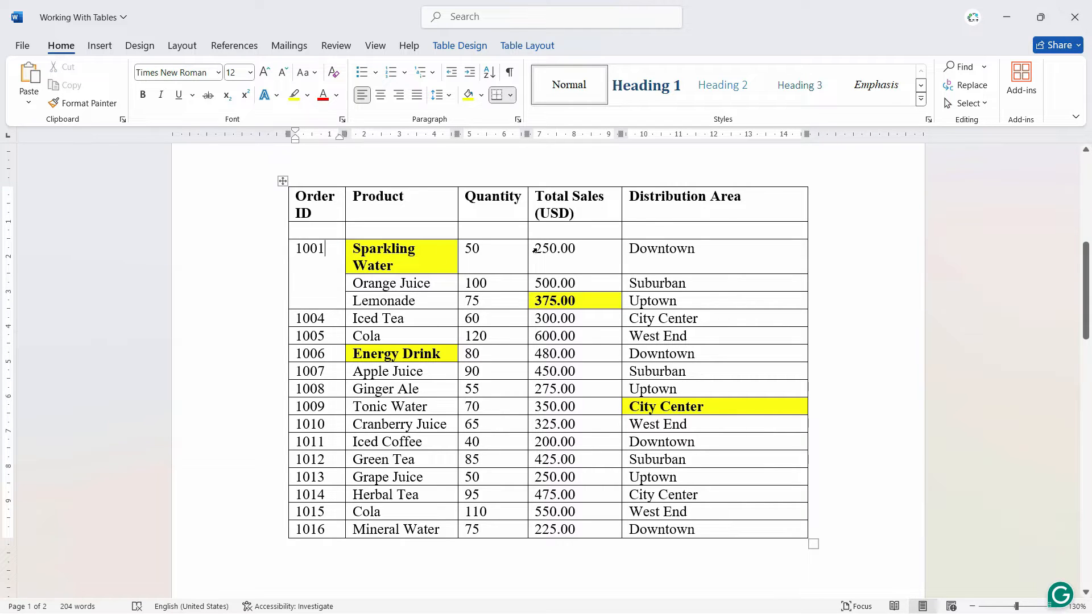
Split the table so a second table begins at the Ginger Ale row with Order ID 1008
click(487, 284)
click(459, 392)
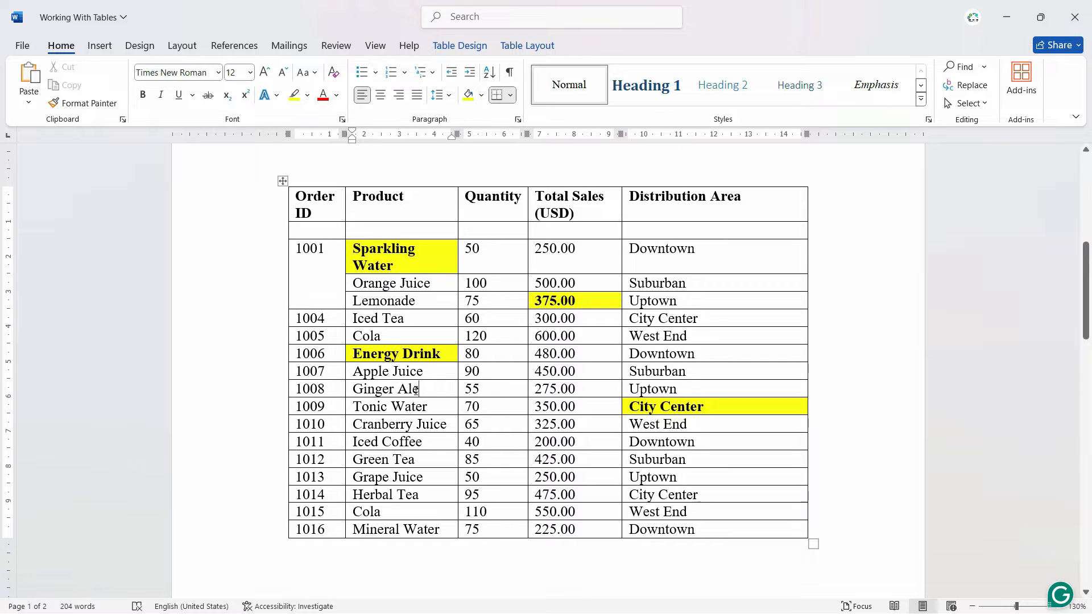
click(345, 390)
click(527, 46)
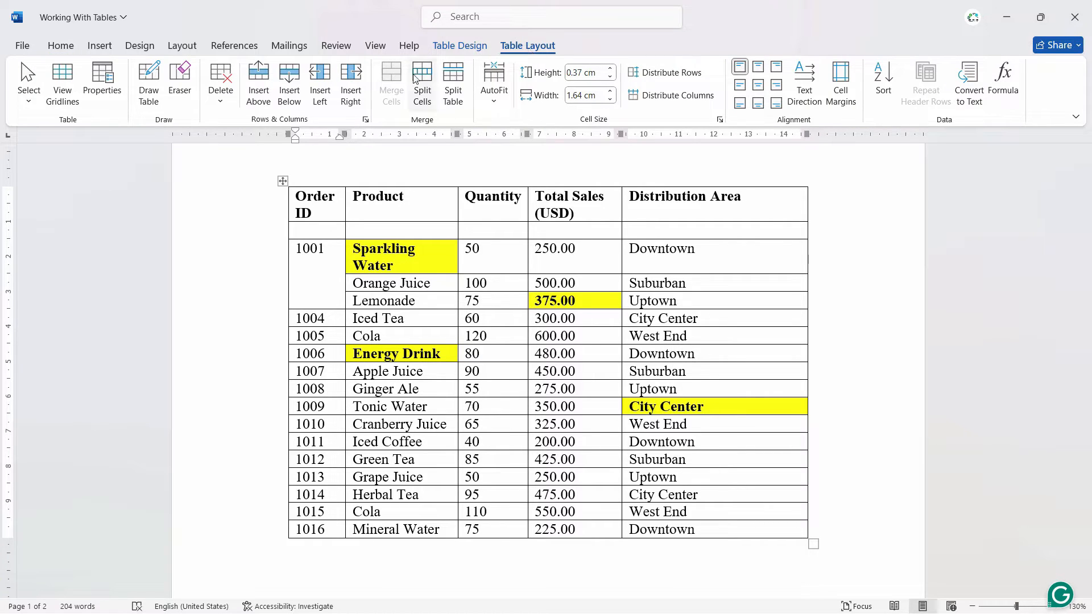
click(454, 85)
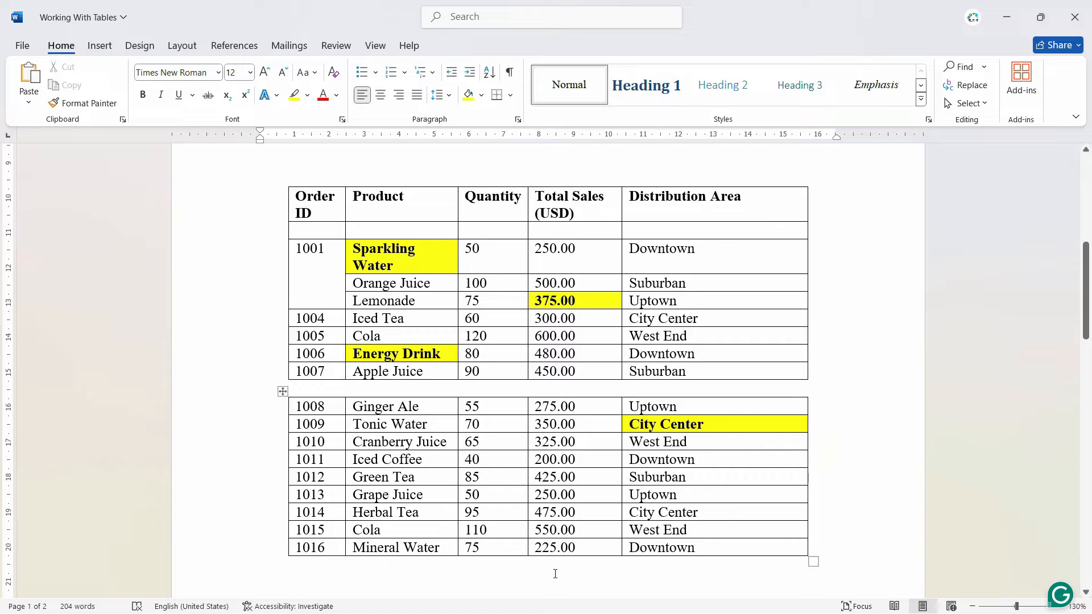
Add an empty row below the Mineral Water row at the end of the second table
click(561, 549)
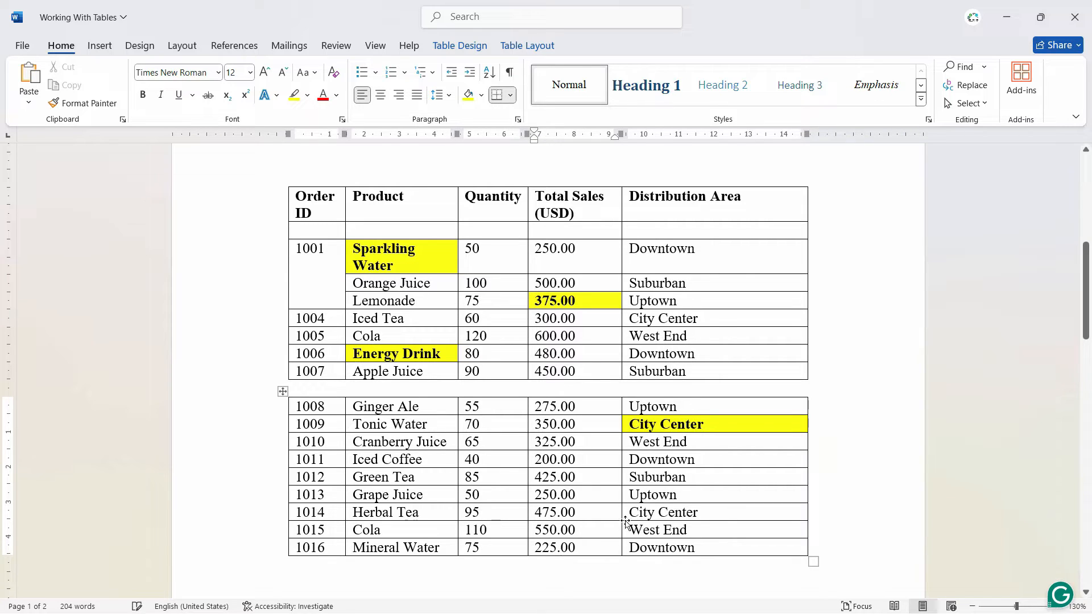
click(593, 551)
click(283, 557)
Insert the formula =SUM(ABOVE) with number format #,##0 in the empty last row's Total Sales cell
click(579, 431)
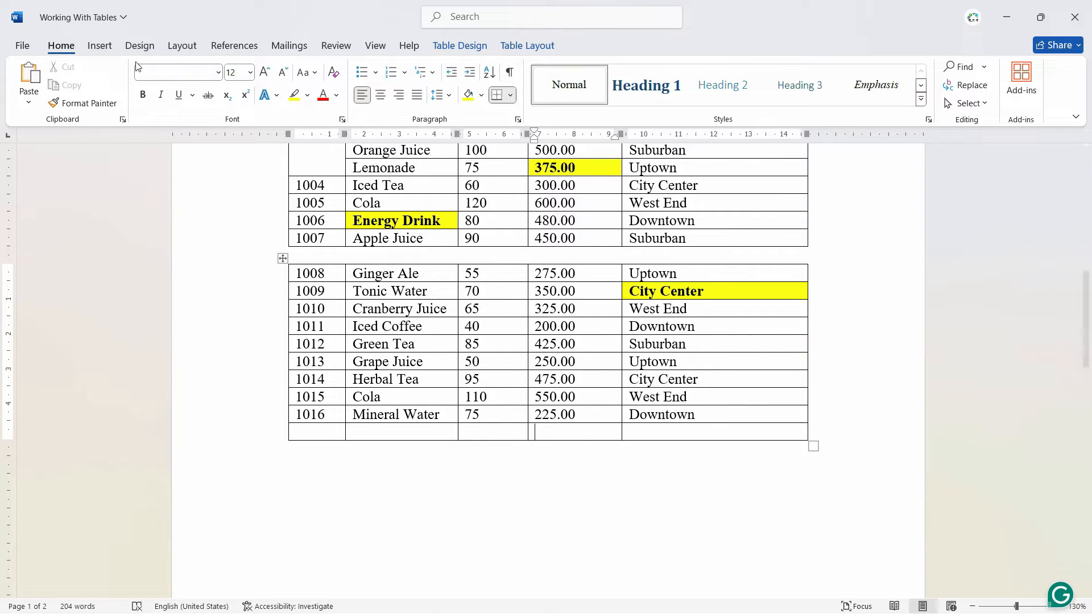
click(547, 44)
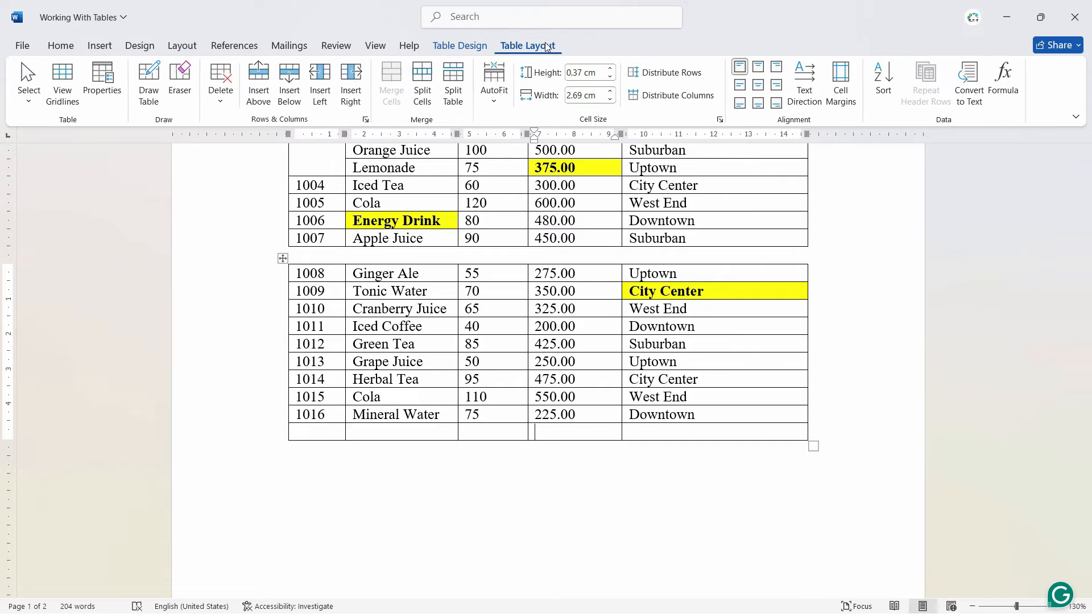
click(1003, 84)
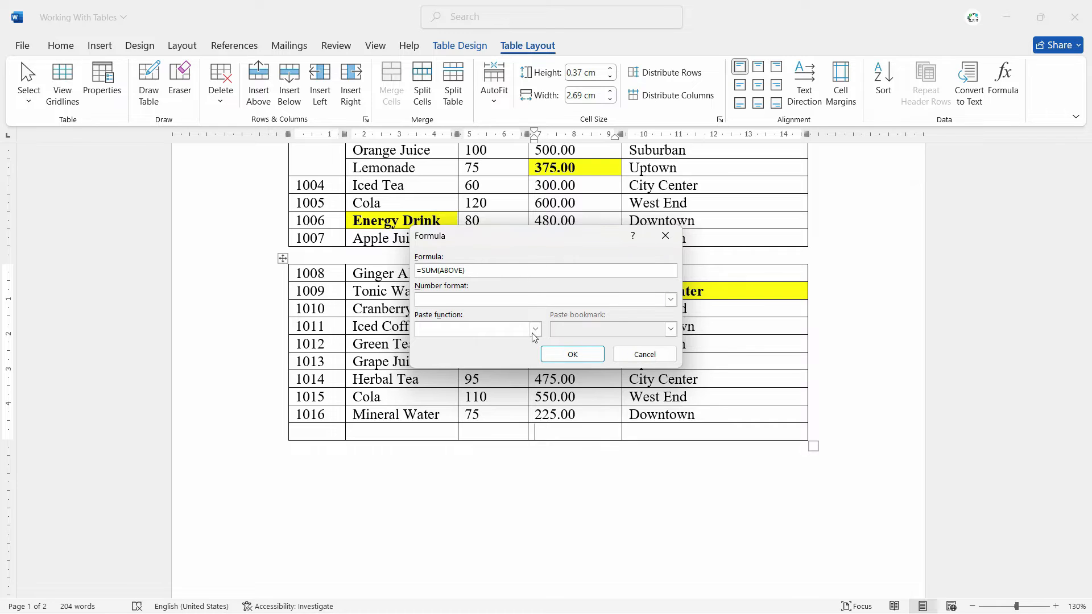
drag(536, 238, 412, 347)
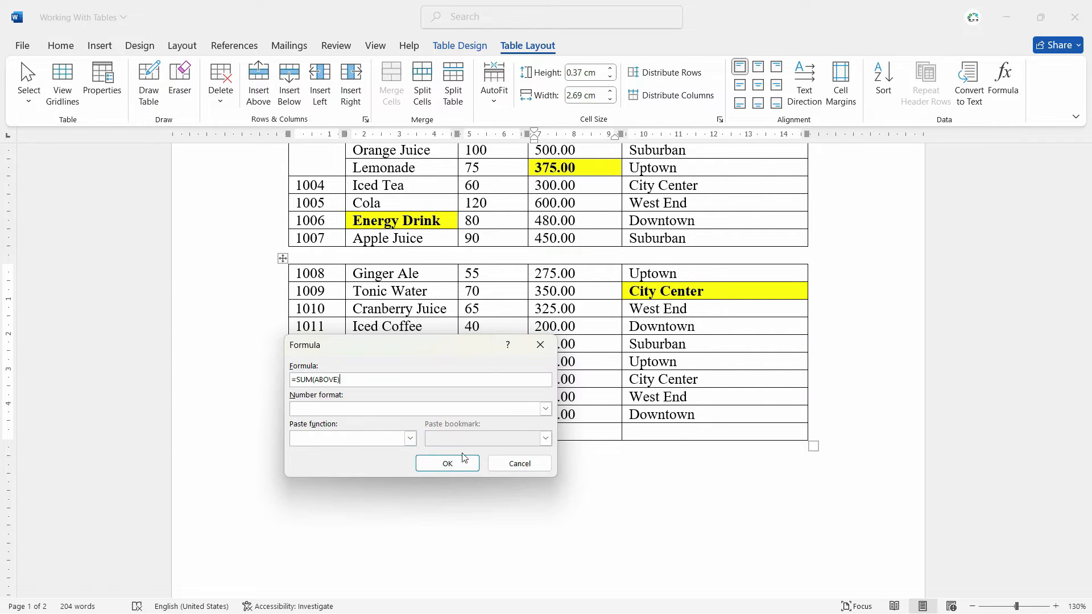
click(545, 409)
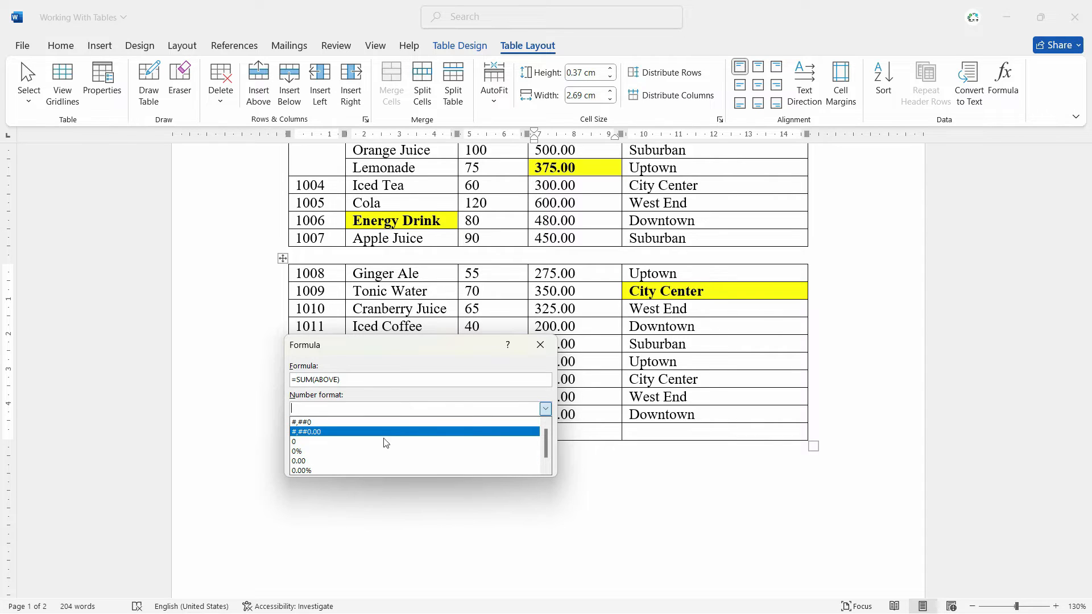
click(546, 471)
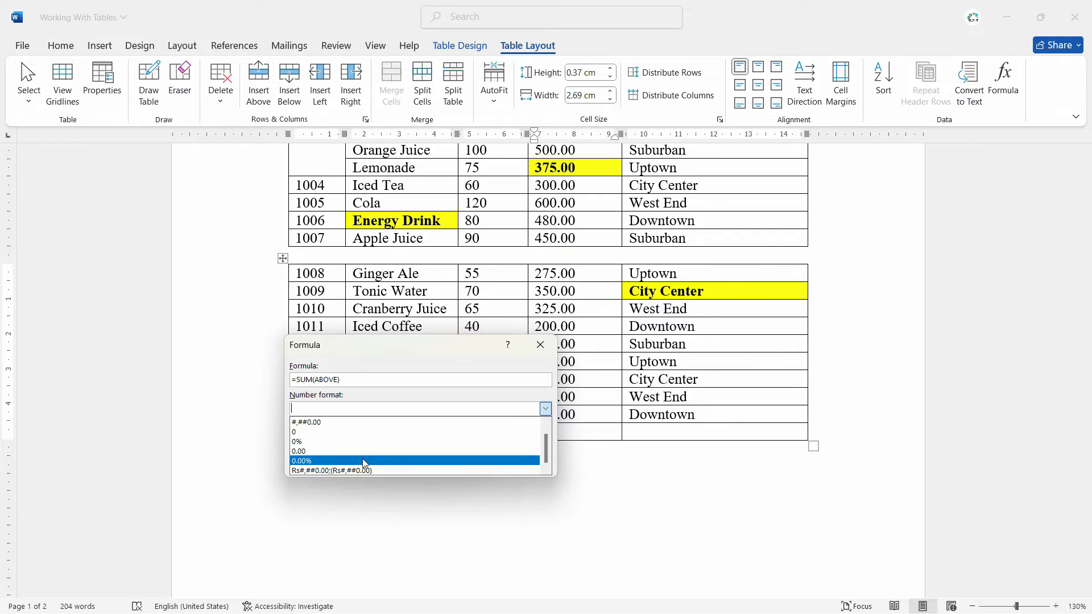
scroll(330, 435, up, 1)
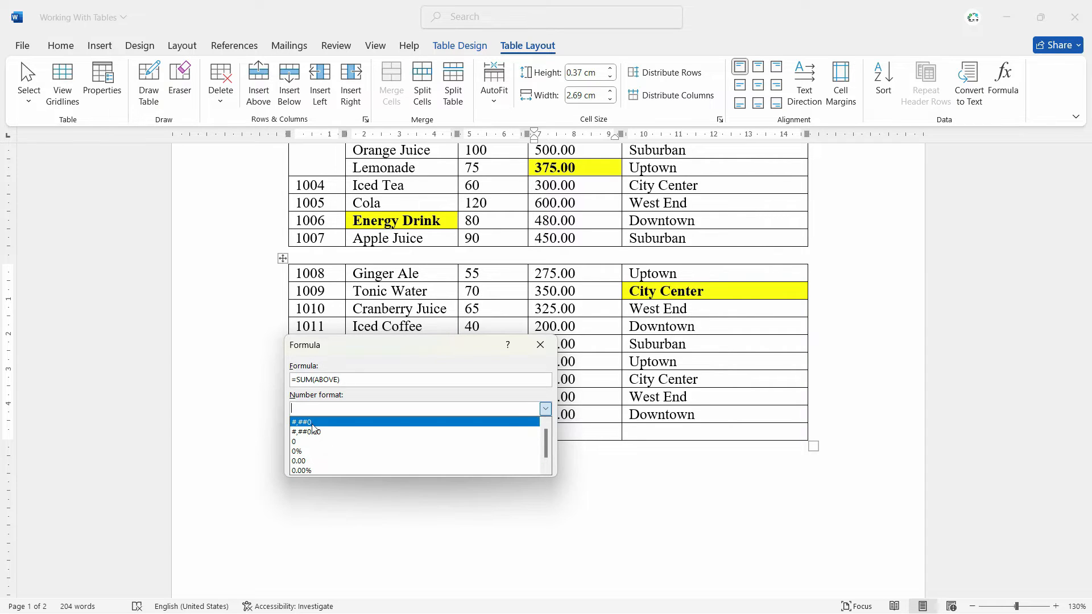
click(312, 423)
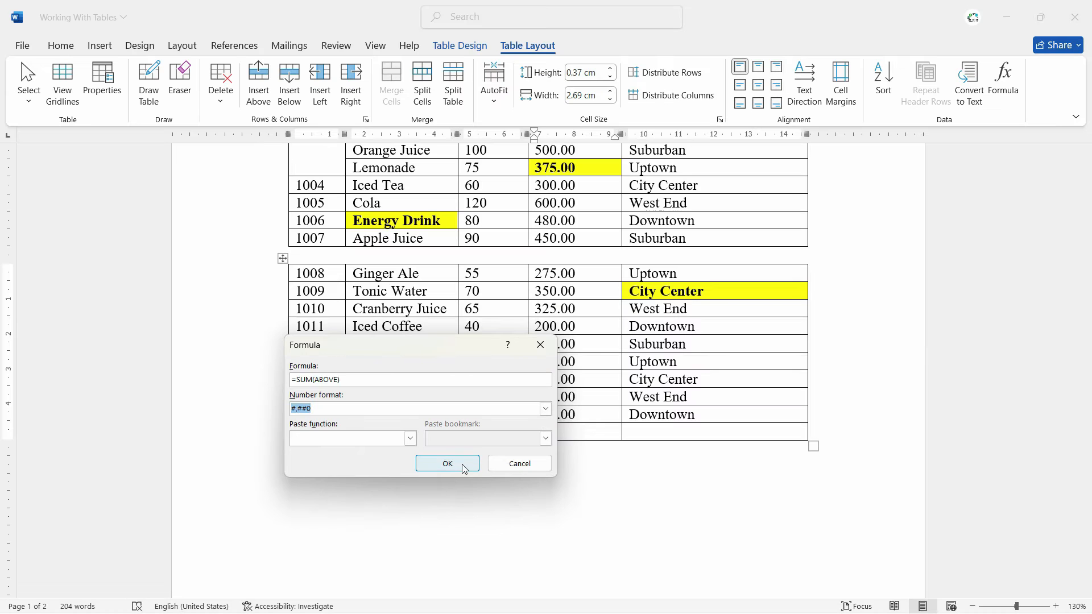
click(461, 465)
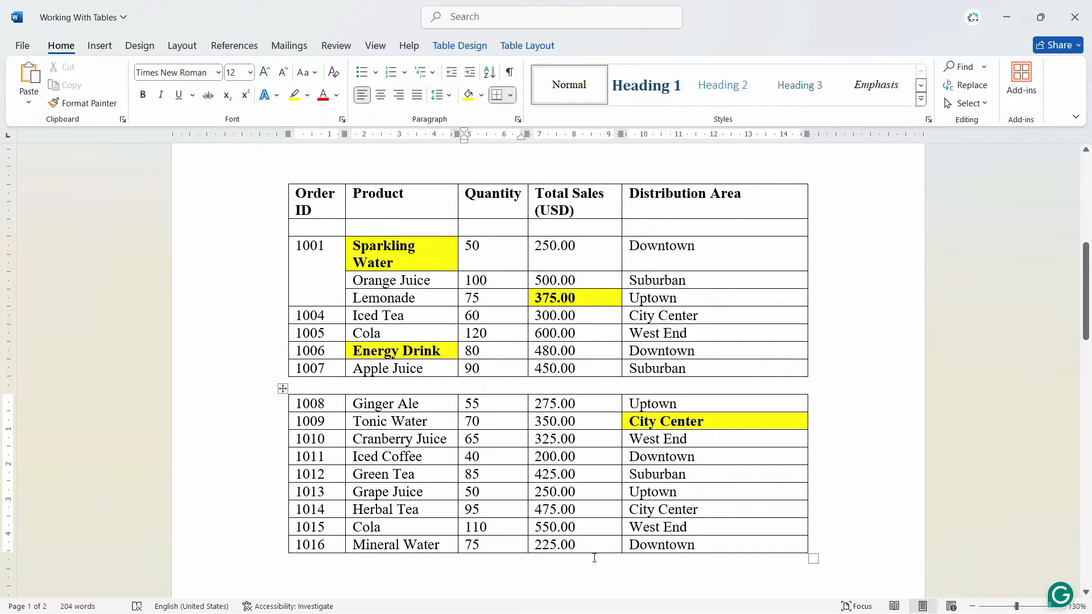
Set the text wrapping of the upper table, which holds the header row, to None in its table properties
click(299, 267)
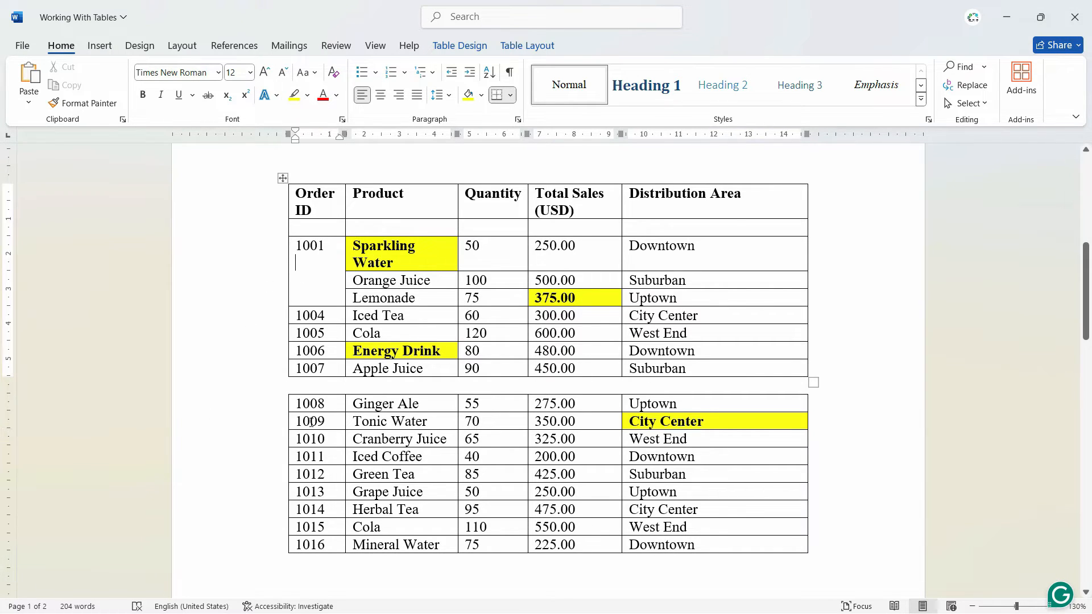
click(282, 176)
right_click(326, 195)
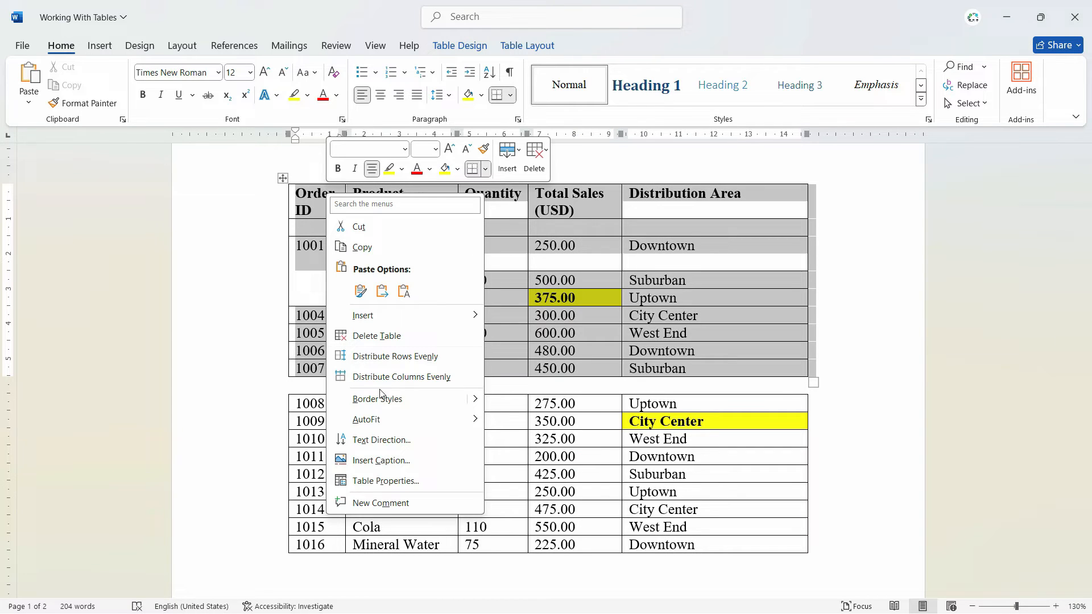
click(380, 482)
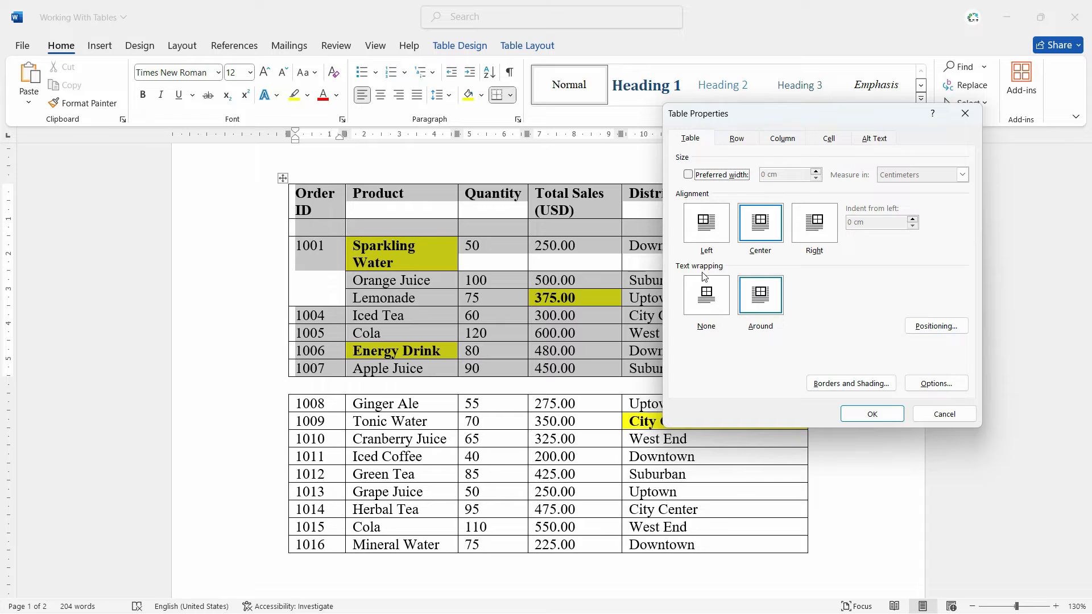
click(701, 307)
click(863, 413)
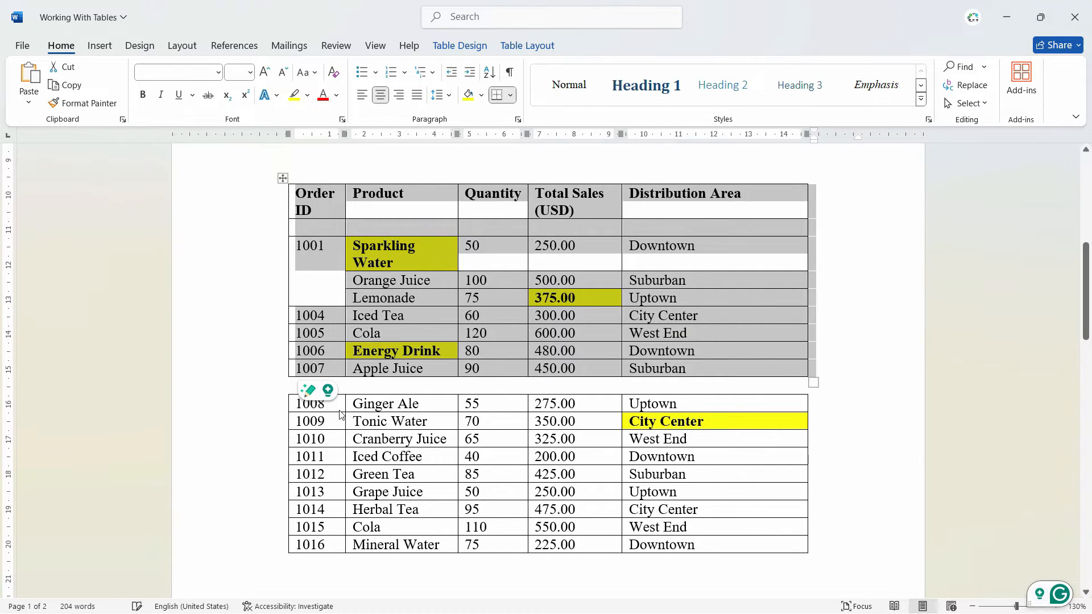
Set the text wrapping of the lower table, starting at the Ginger Ale row, to None
right_click(283, 390)
click(341, 356)
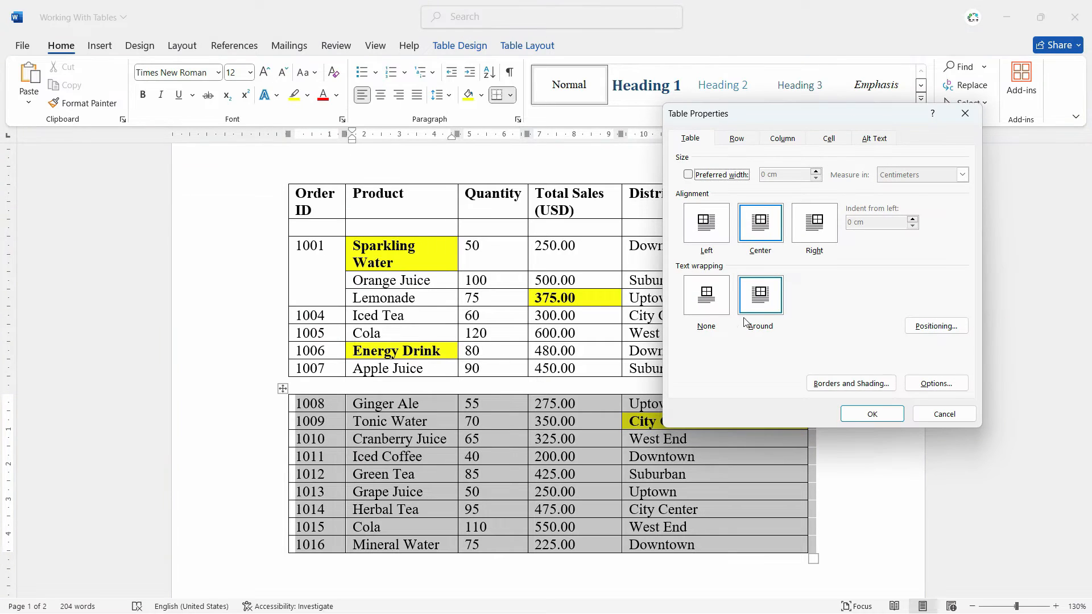
click(694, 301)
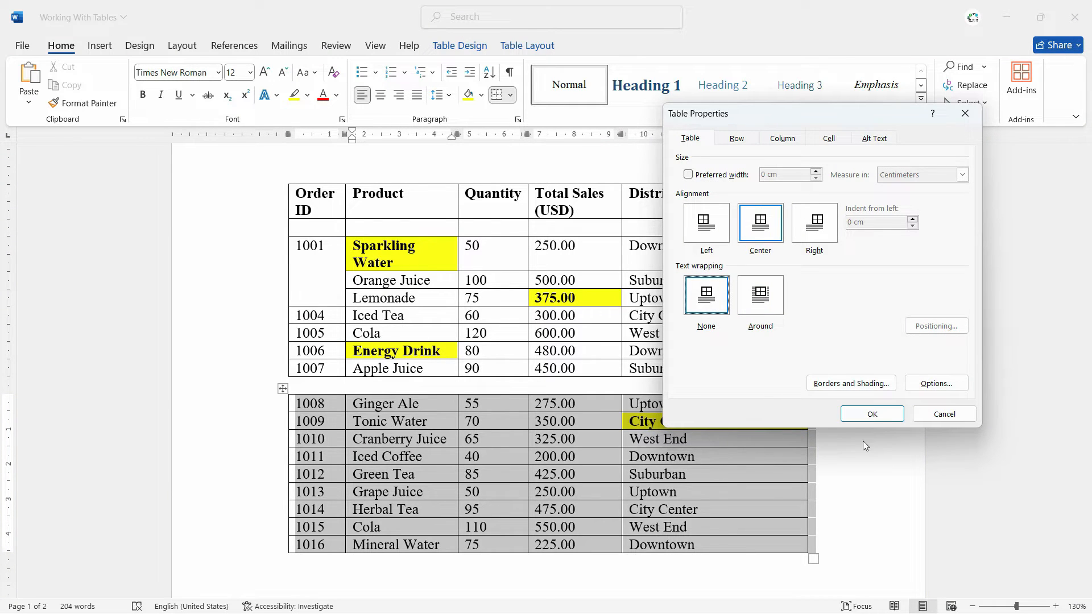
click(873, 414)
click(500, 477)
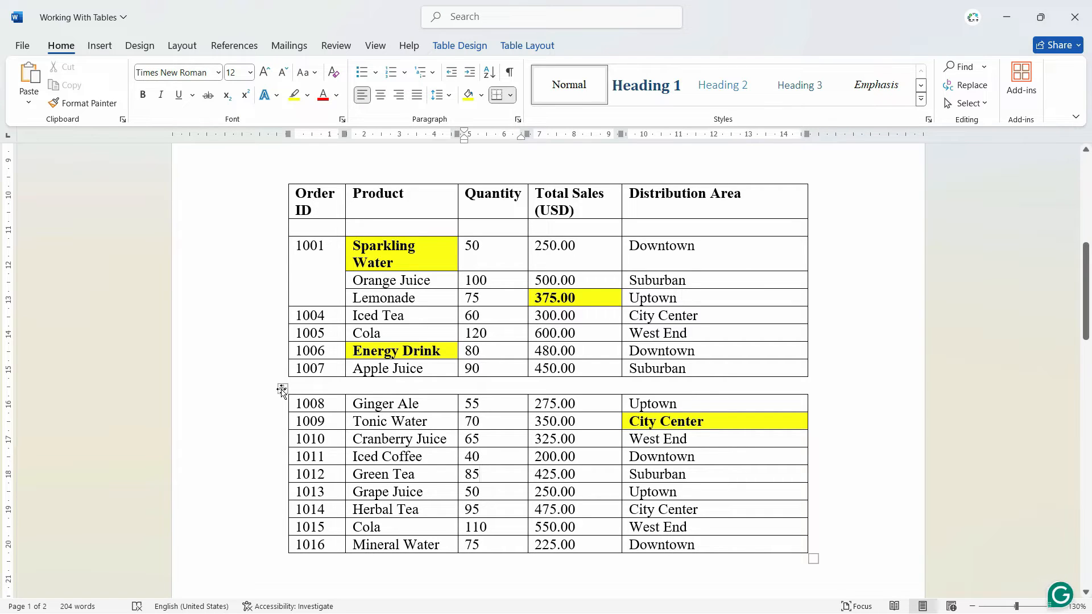
Move the lower table up against the Apple Juice row so both tables join into one
drag(282, 390, 281, 371)
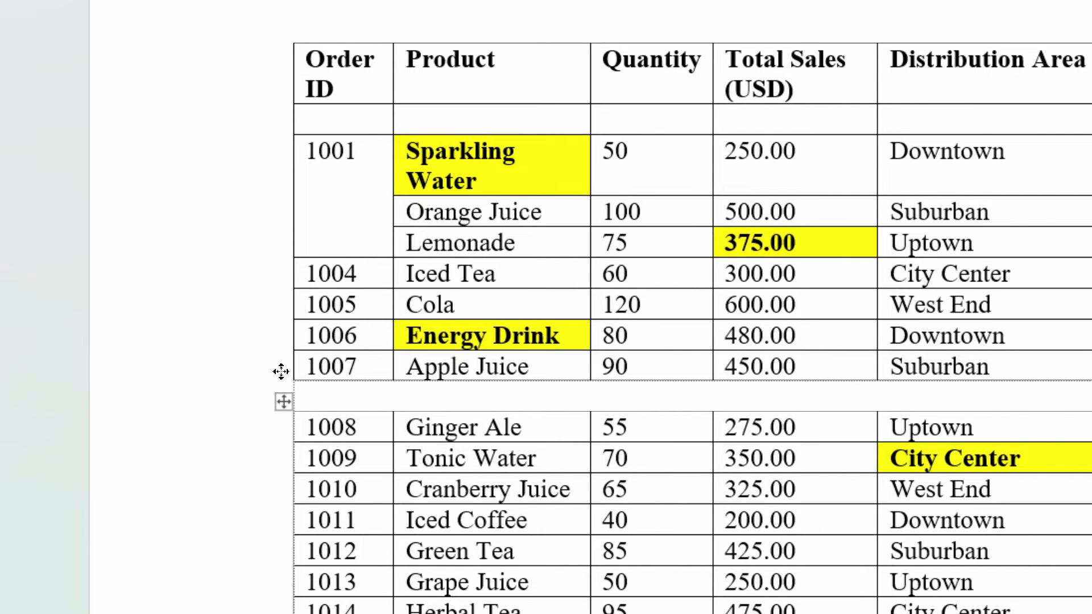
drag(281, 371, 282, 375)
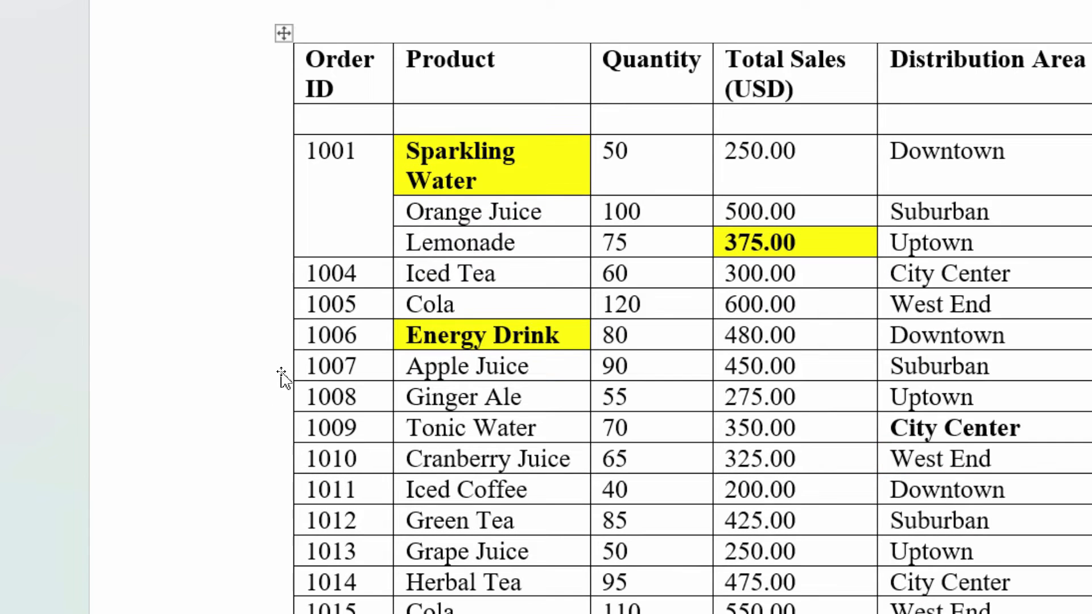
click(804, 497)
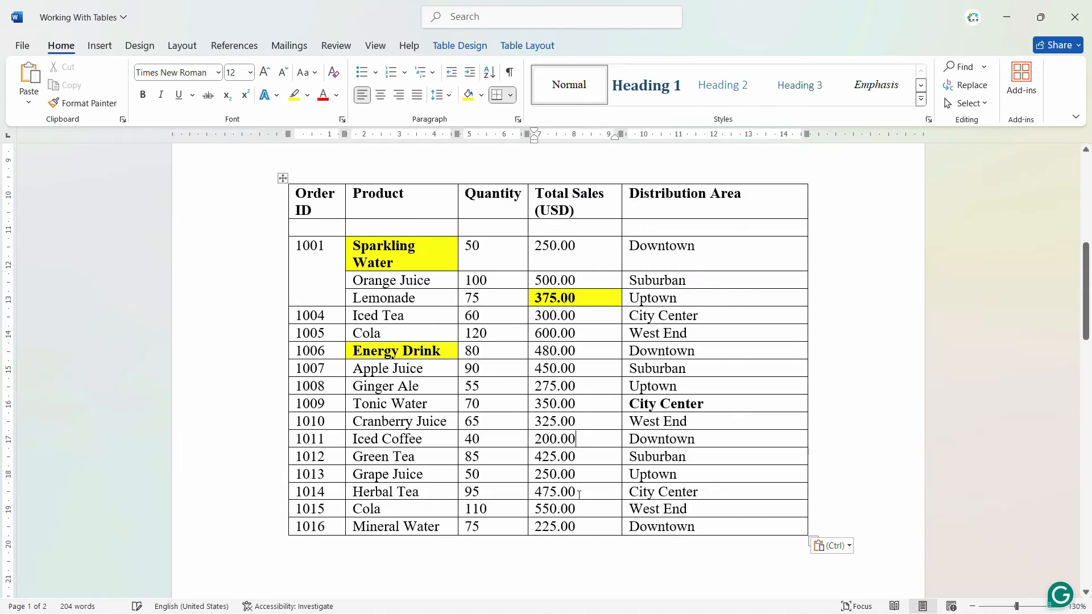
click(585, 525)
click(324, 224)
click(293, 386)
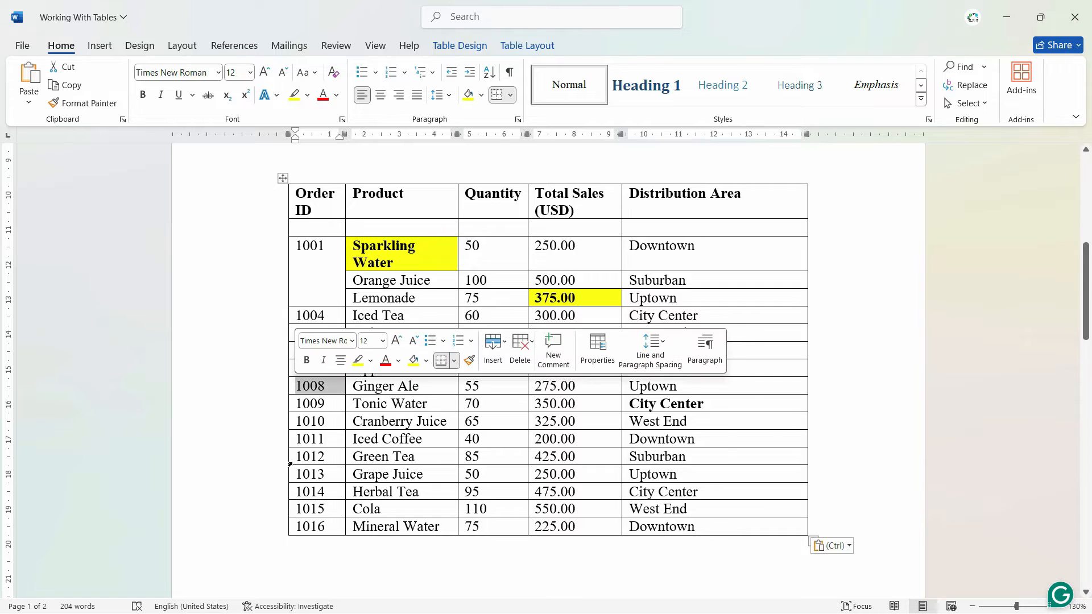
click(292, 456)
click(338, 492)
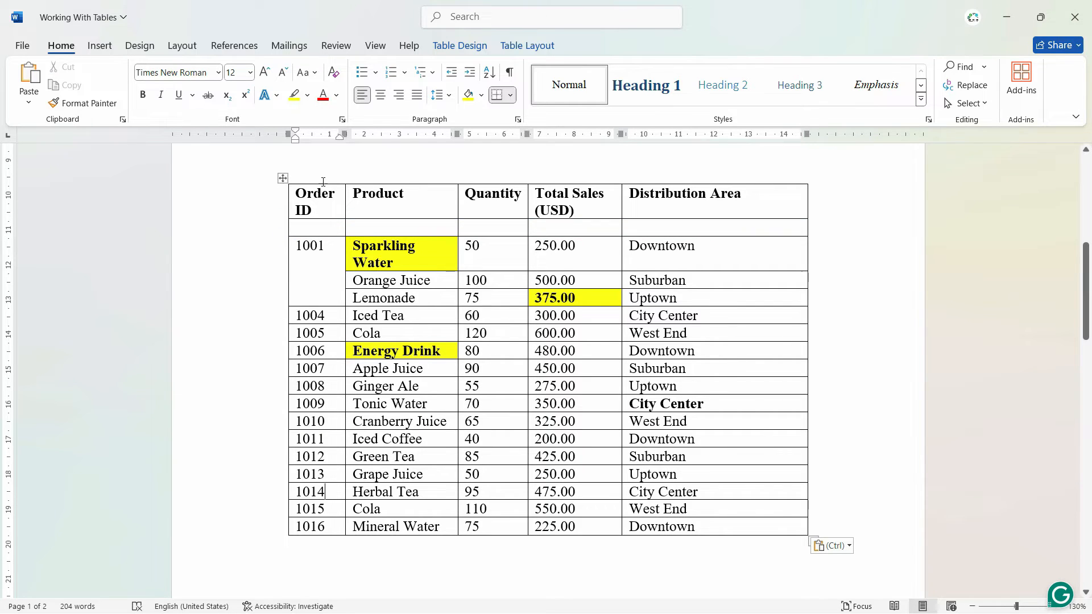
click(282, 179)
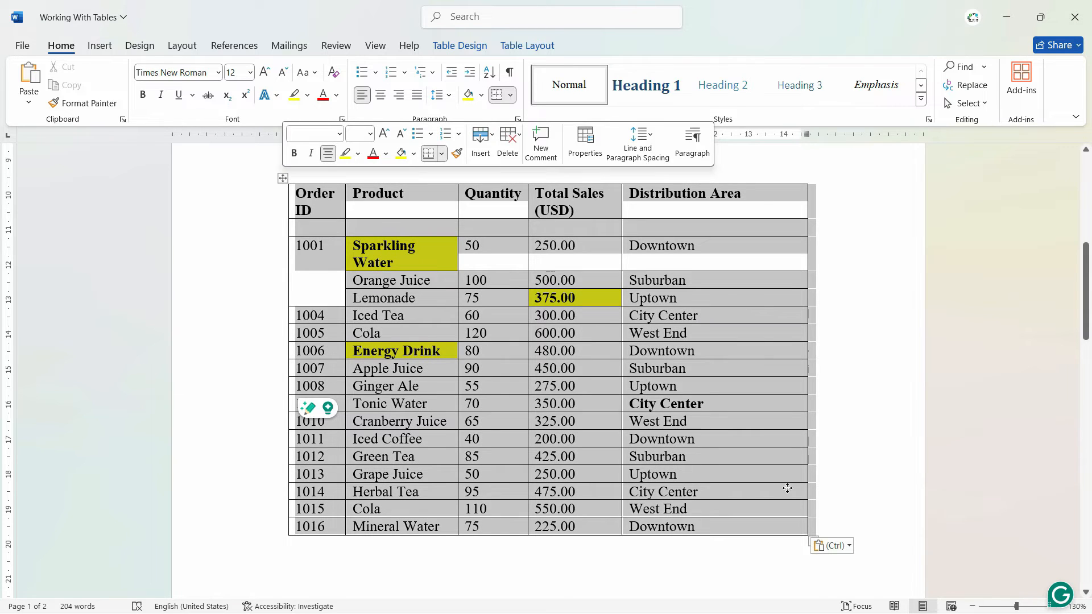
Add an empty row below the Mineral Water row and place the cursor in its Total Sales cell
click(561, 535)
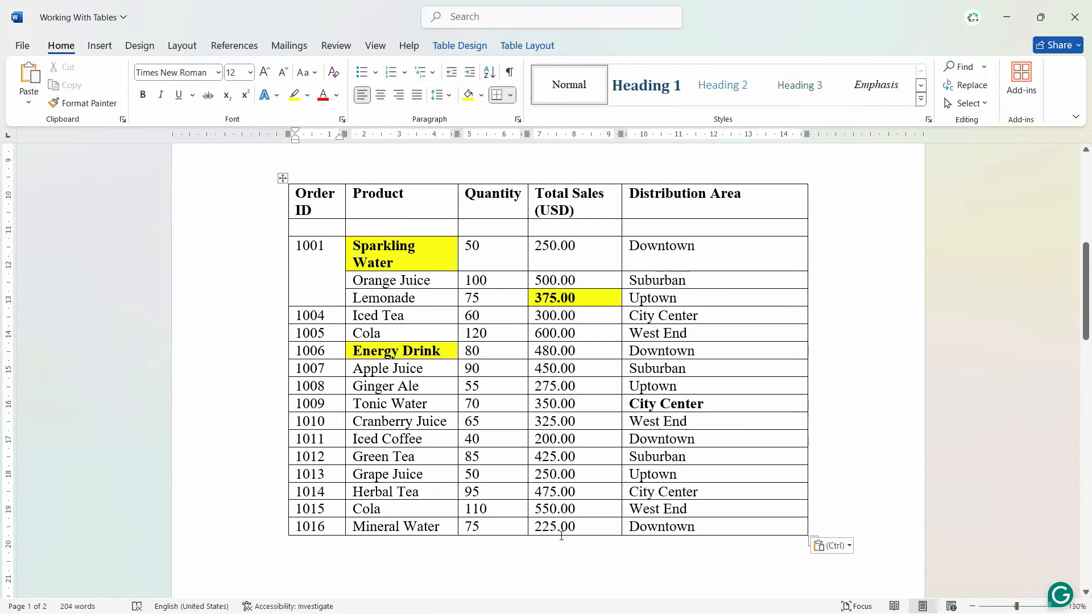
click(282, 536)
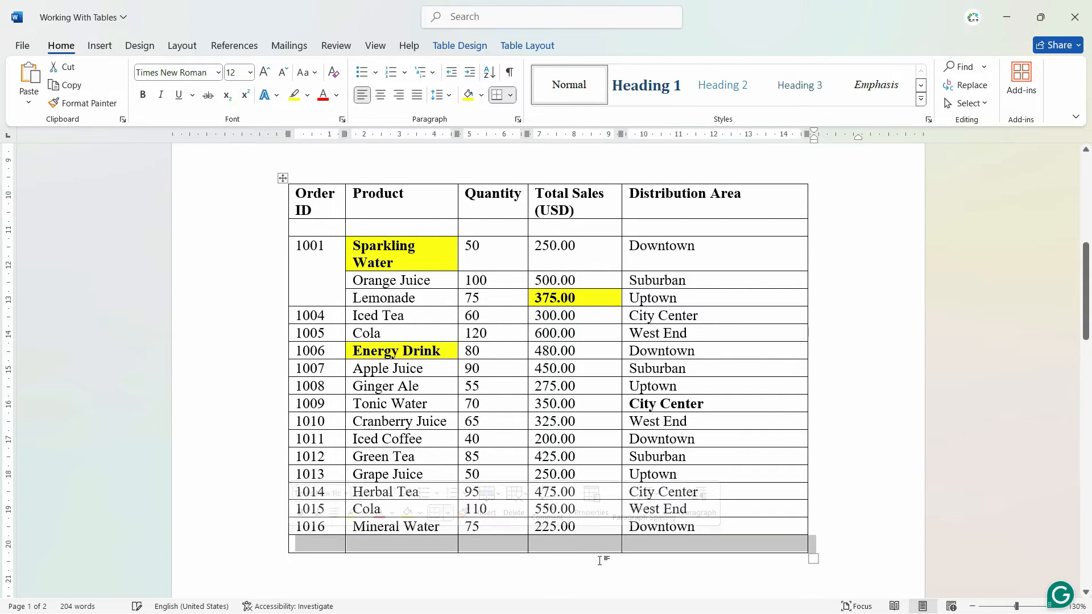
click(586, 548)
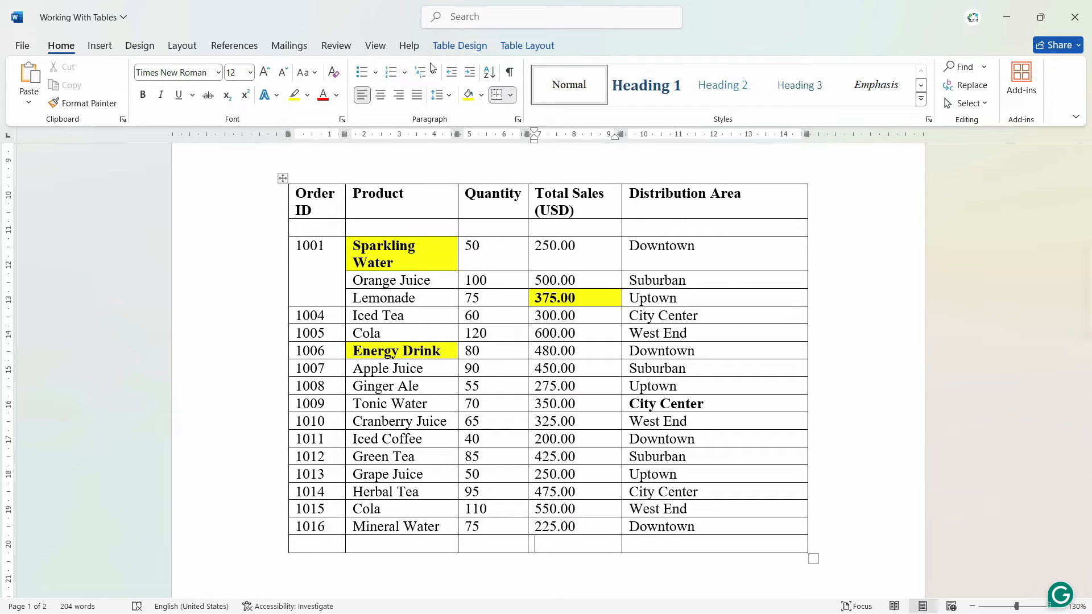
Insert the formula =SUM(ABOVE) with number format #,##0 in the last row's Total Sales cell
click(551, 48)
click(1003, 86)
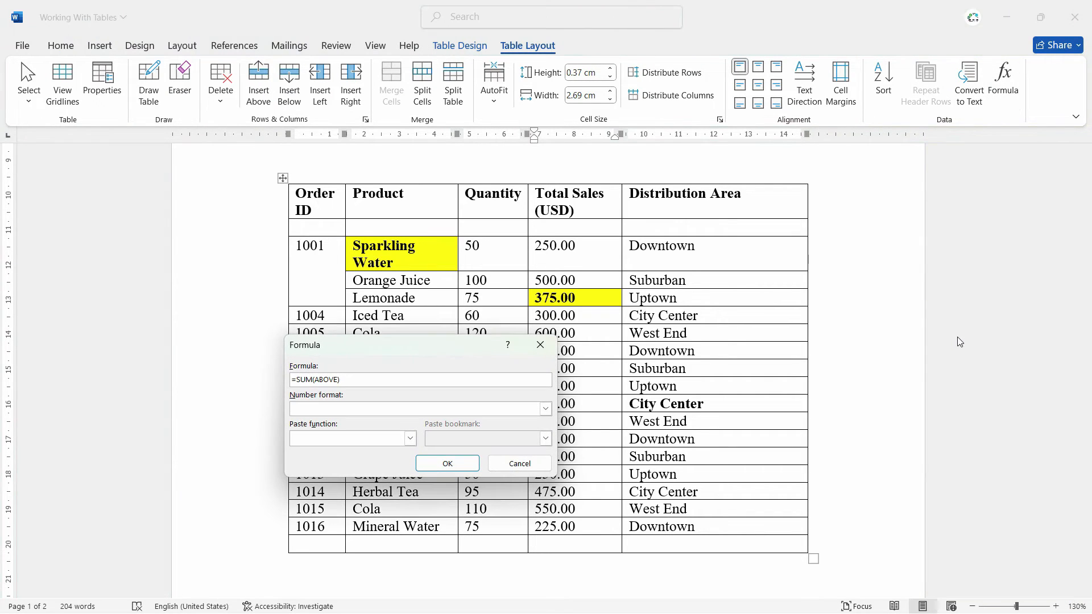
click(541, 345)
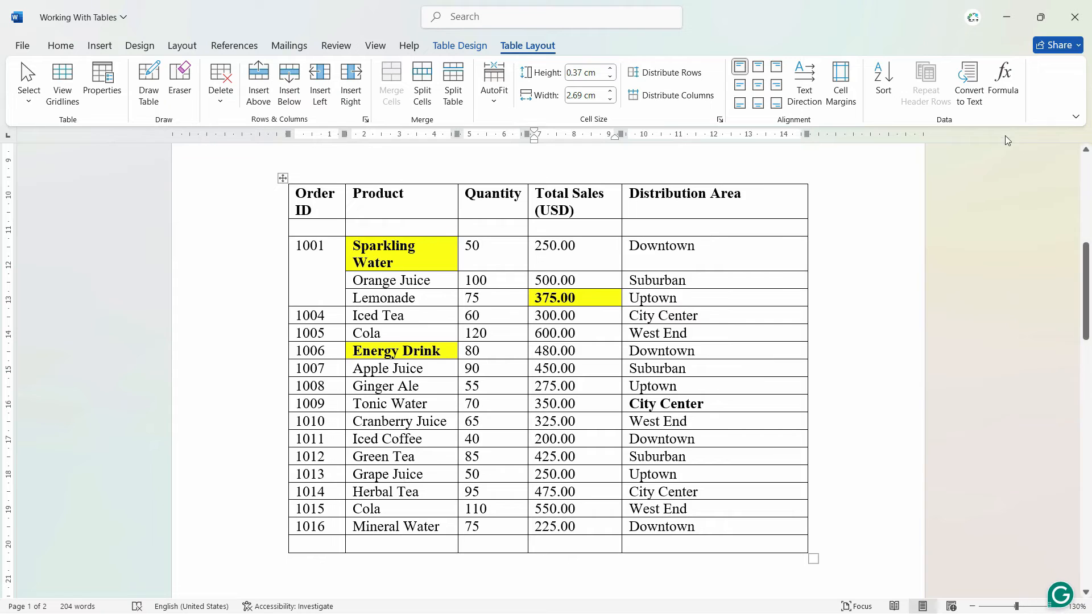
click(998, 84)
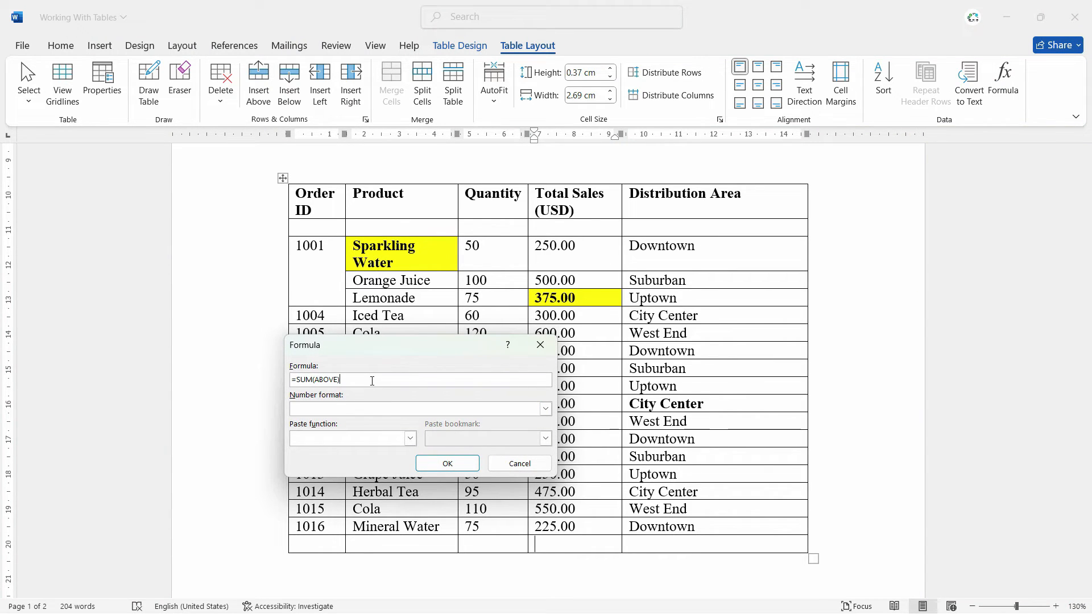
click(545, 409)
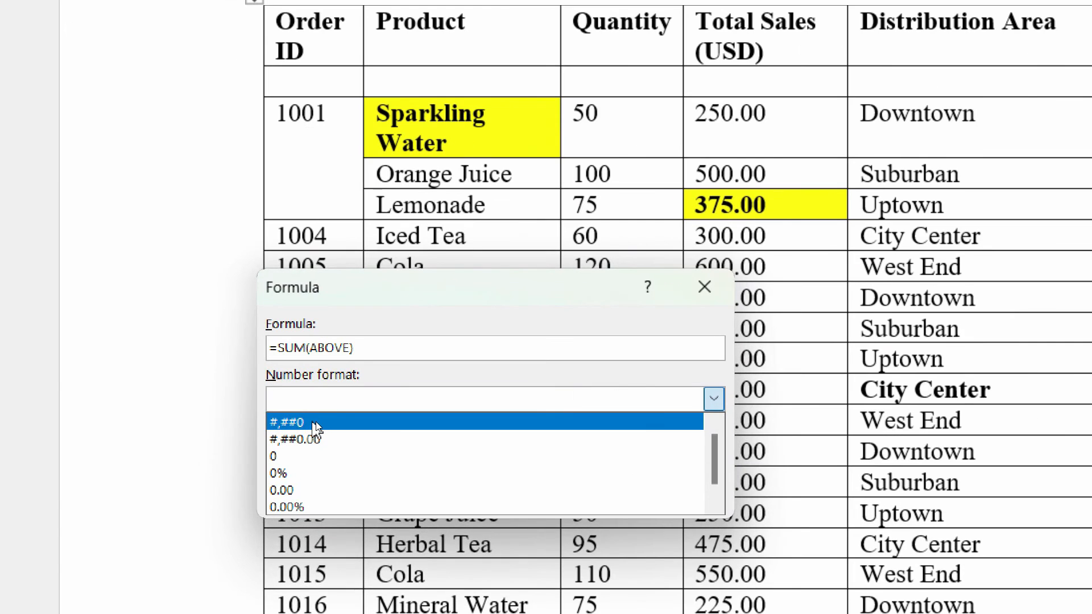
click(323, 423)
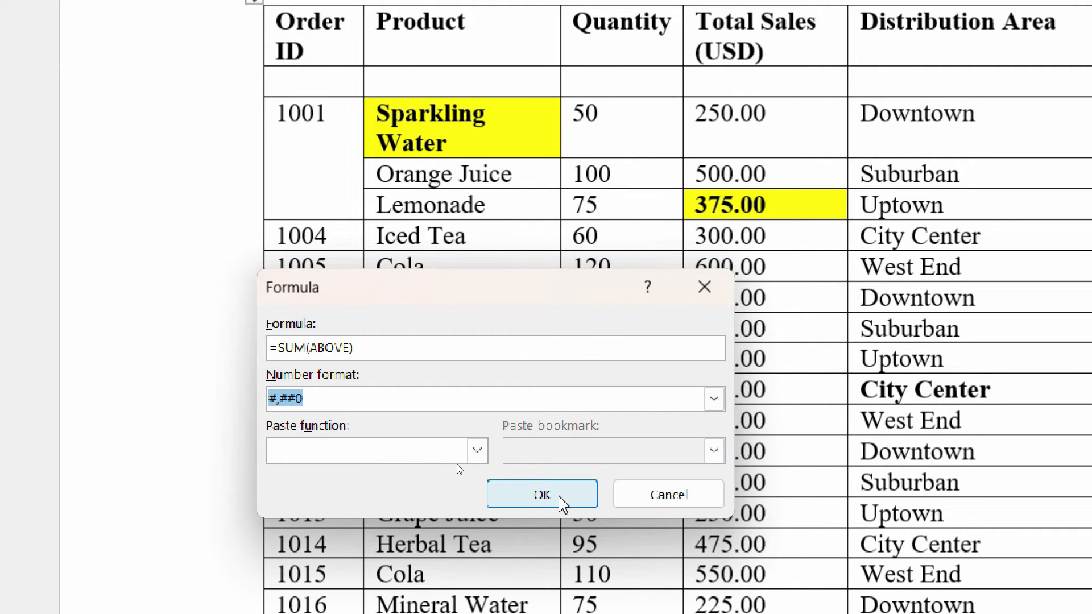
click(558, 500)
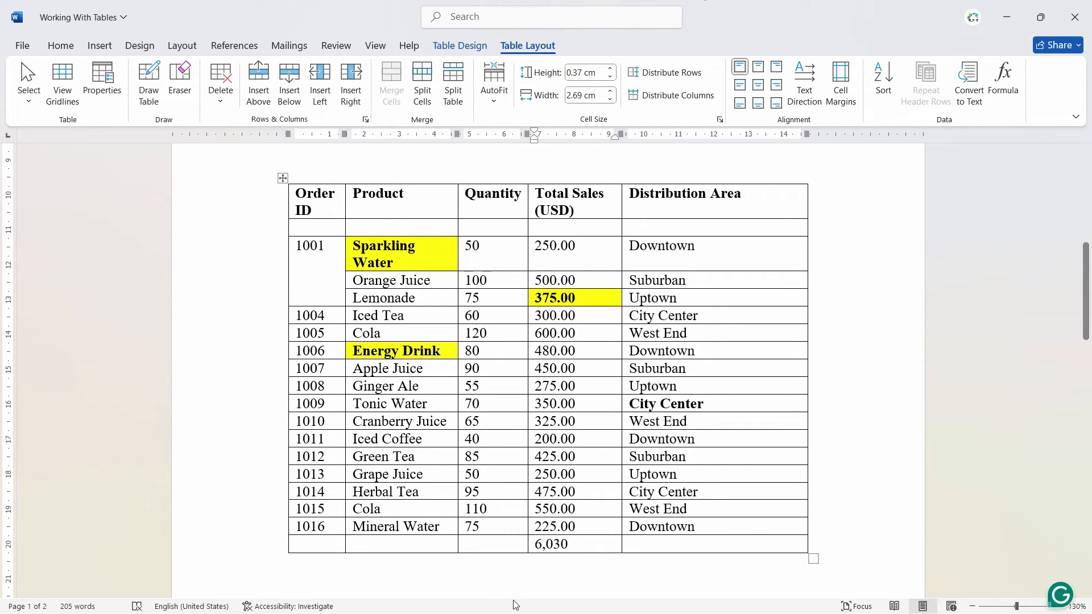
Delete the sum from the last row's Total Sales cell
double_click(566, 546)
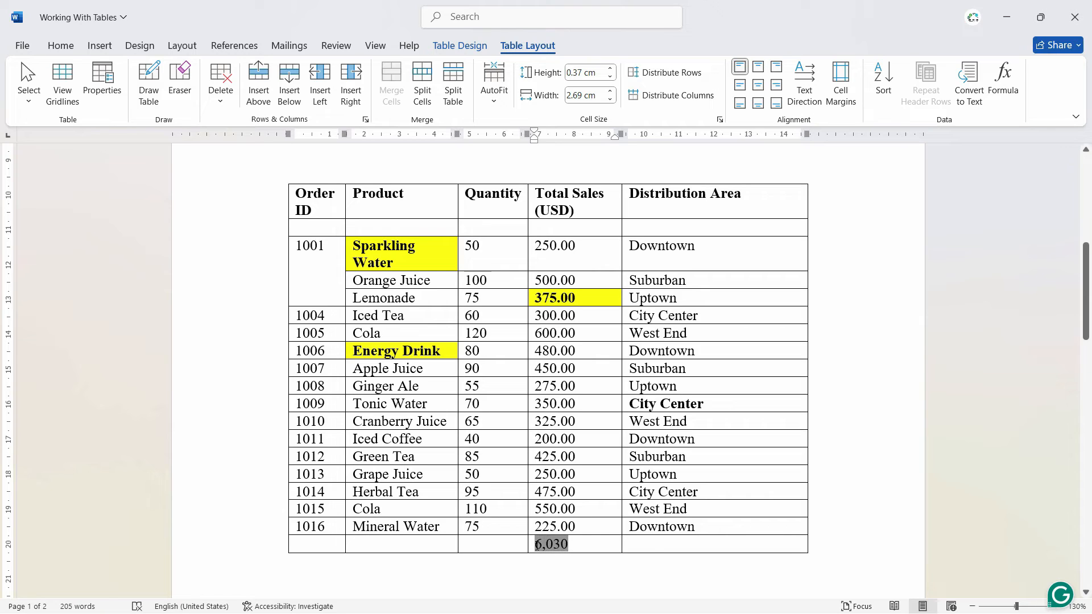
key(Delete)
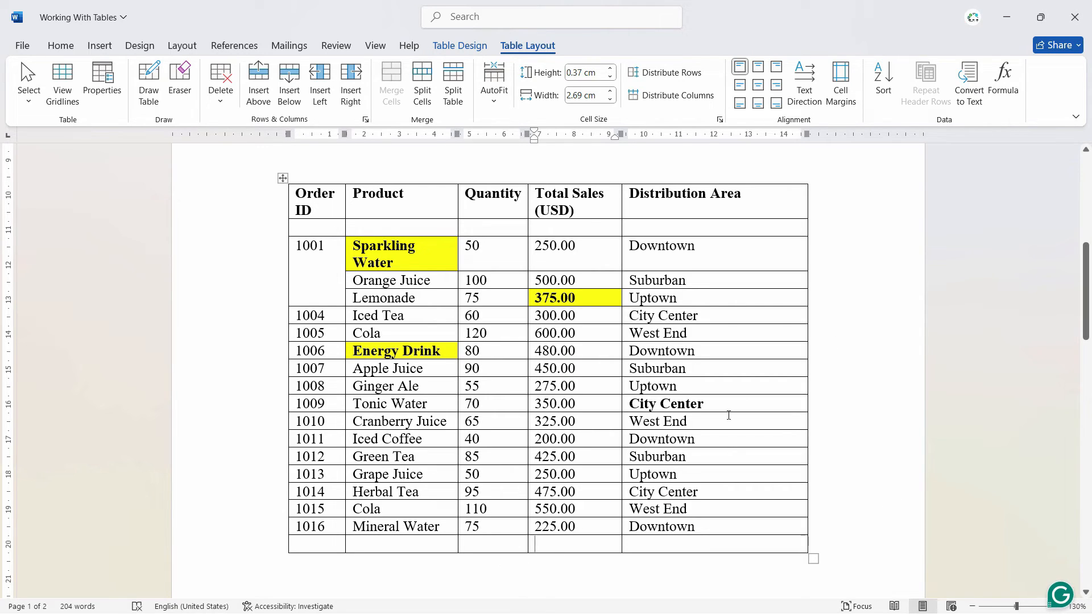
Start a new formula in the empty Total Sales cell, try pasting the MAX function after the default sum, and clear the whole formula entry
click(1003, 85)
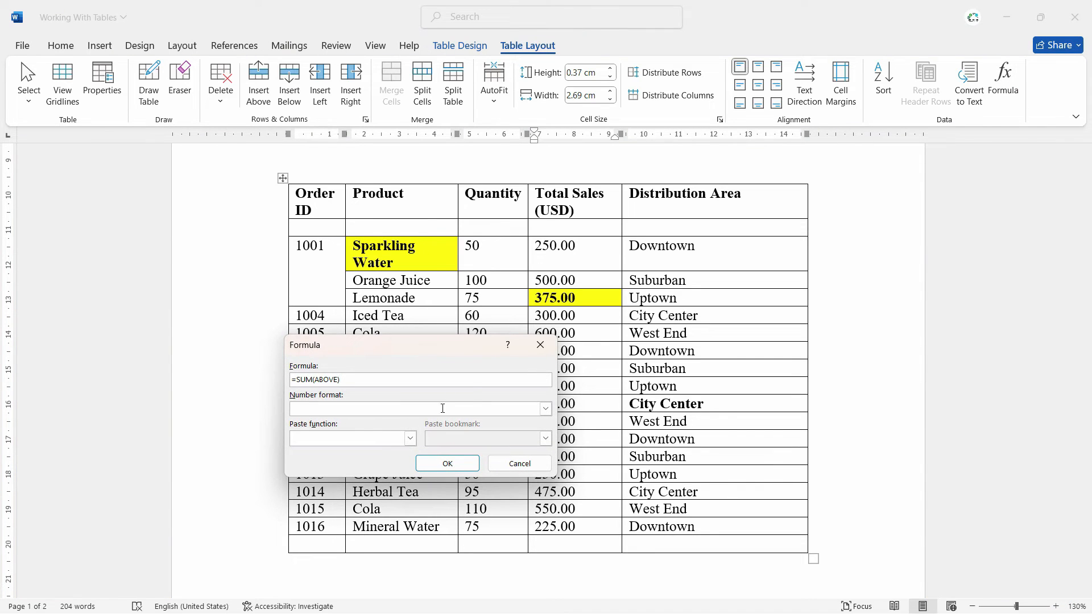
click(409, 439)
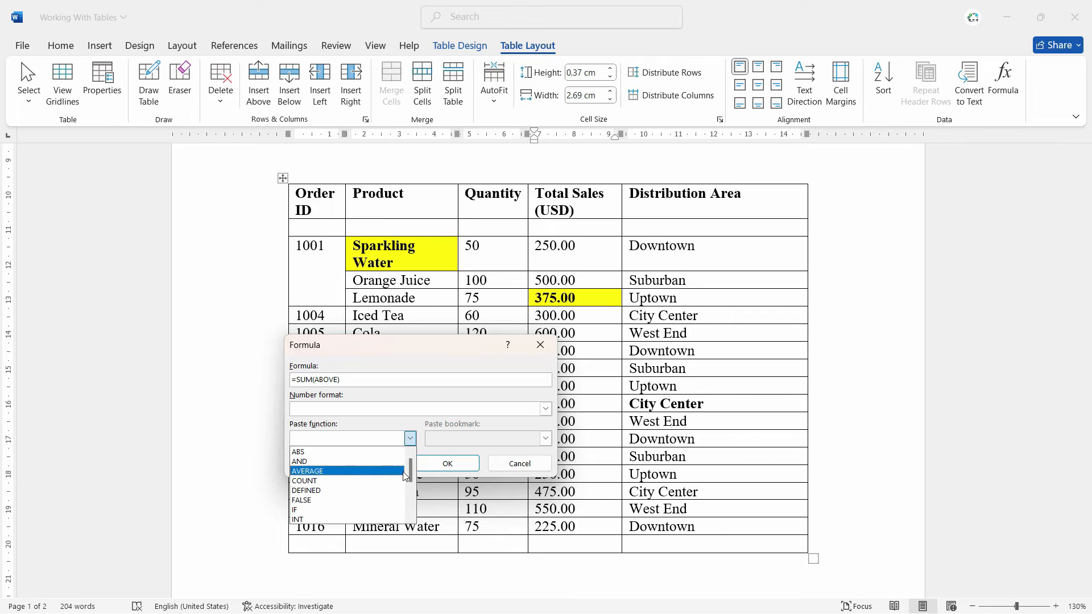
drag(409, 470, 407, 501)
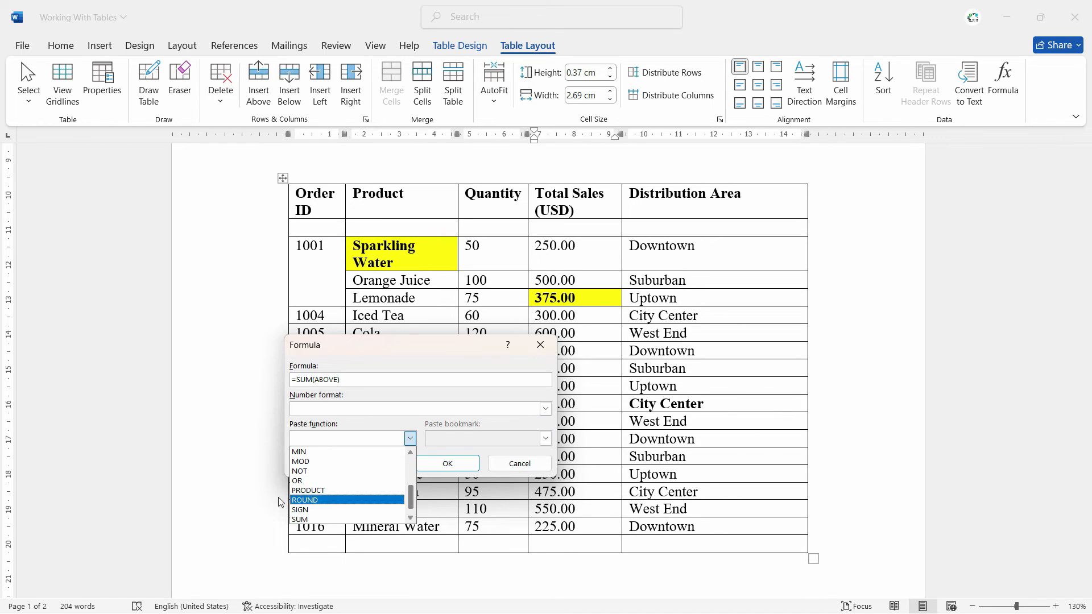
click(410, 517)
drag(413, 511, 414, 493)
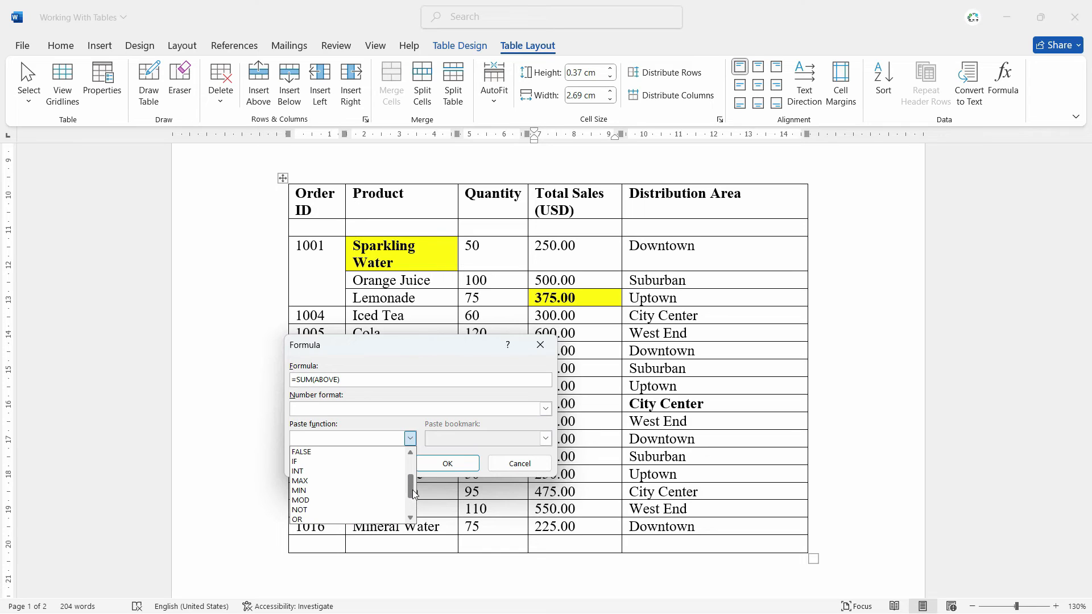
click(341, 481)
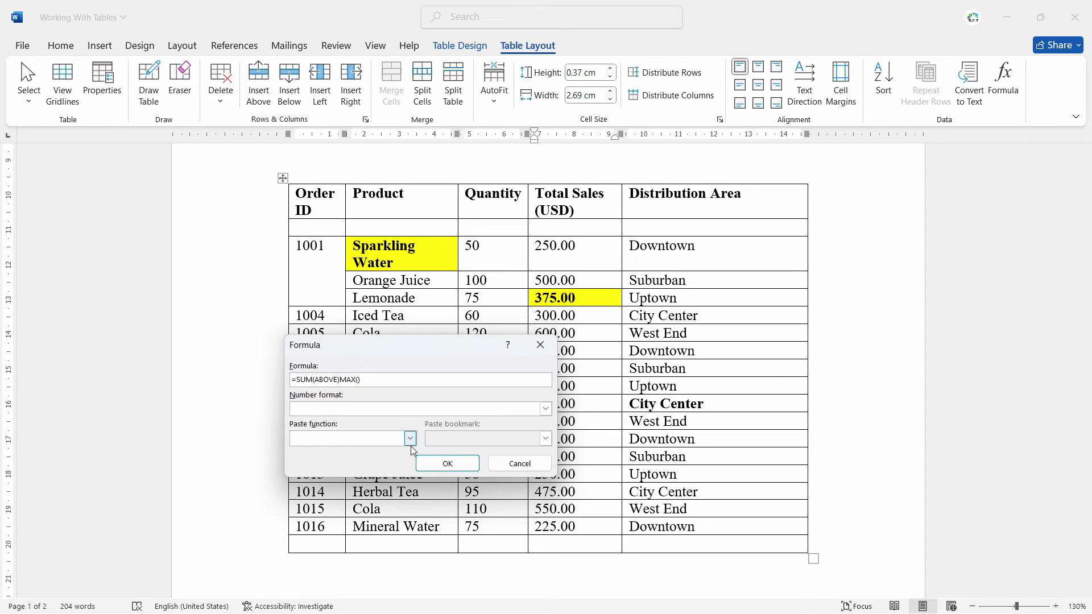
drag(382, 380, 289, 380)
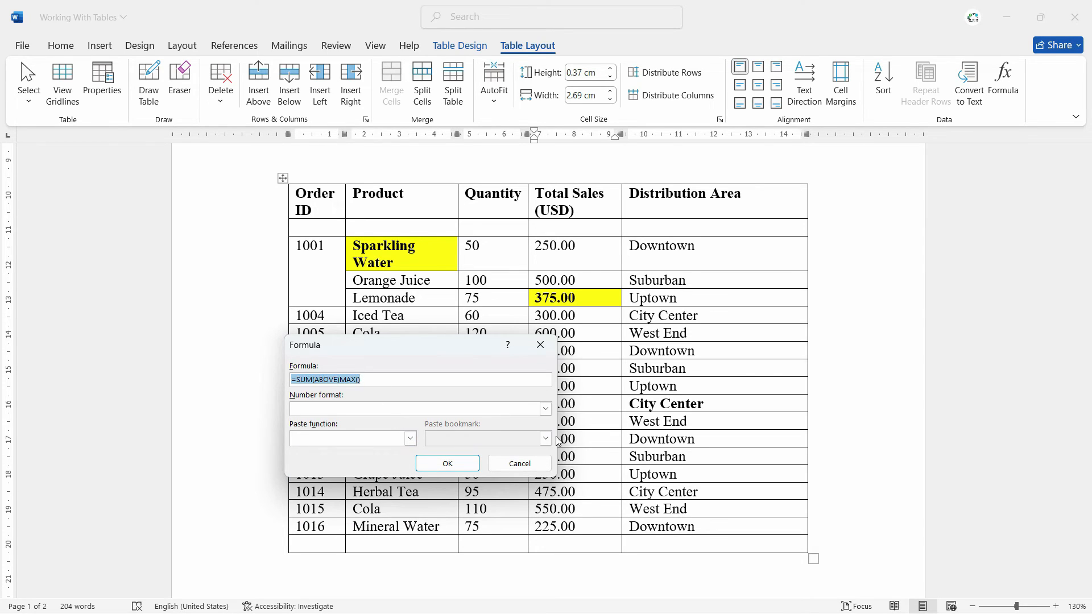
key(BackSpace)
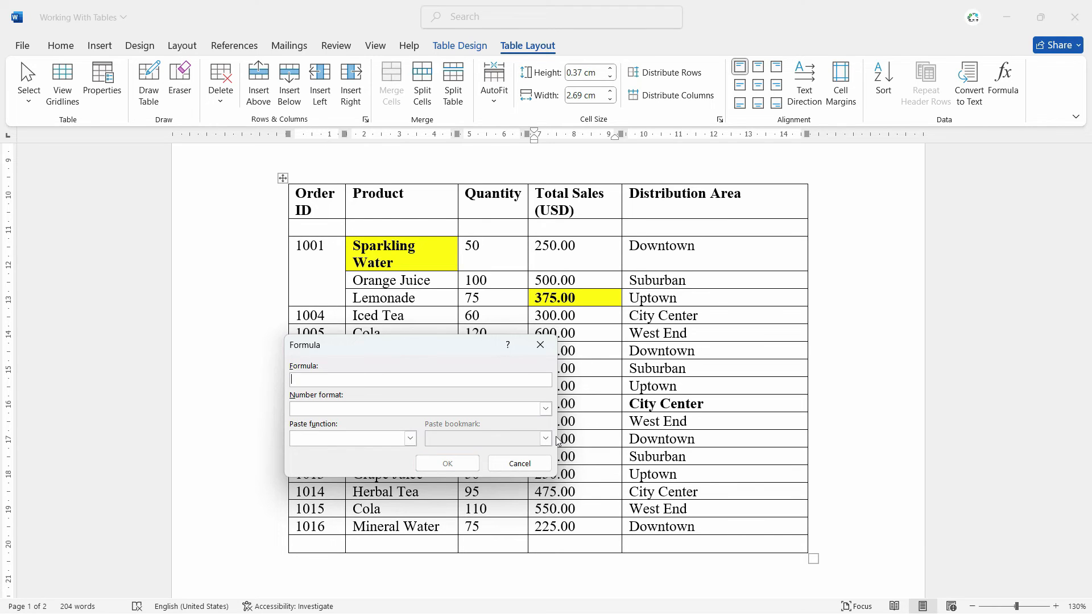
Insert the formula =MAX(ABOVE) with number format #,##0 in the last row's Total Sales cell
click(410, 438)
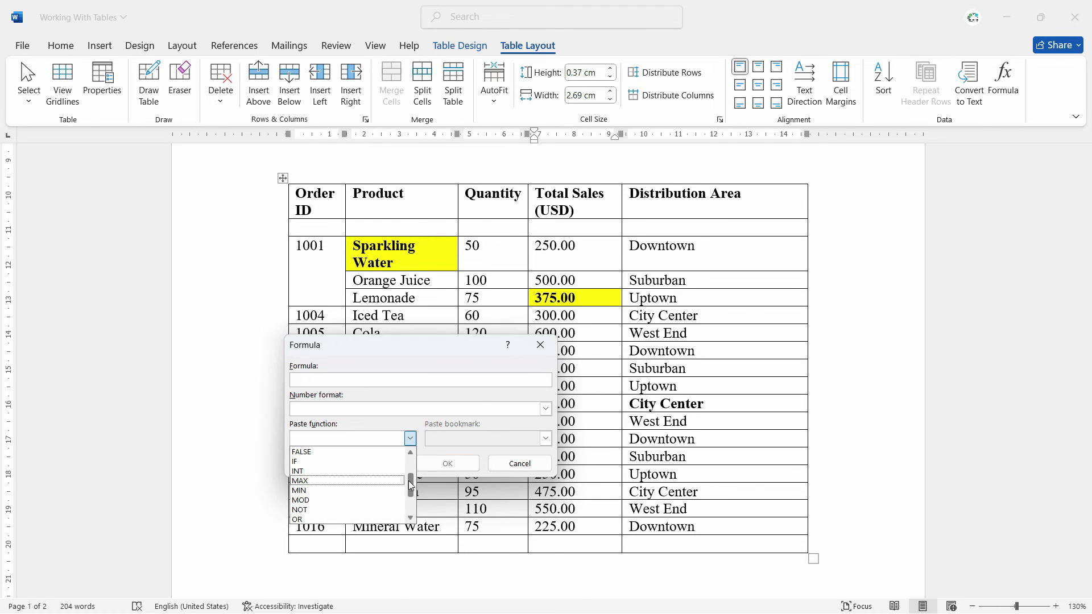
click(341, 481)
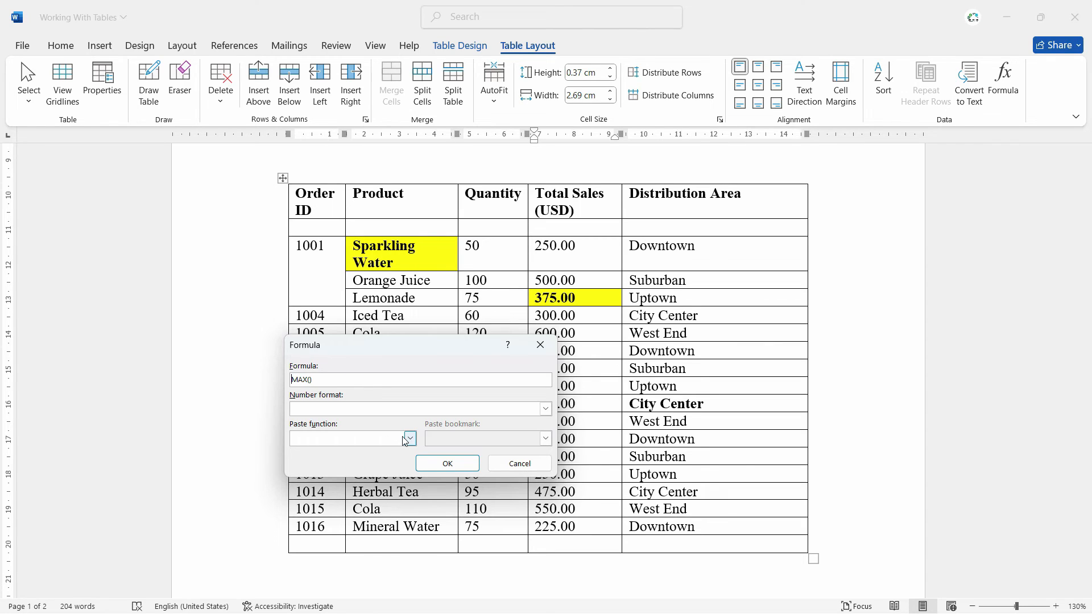
text(=)
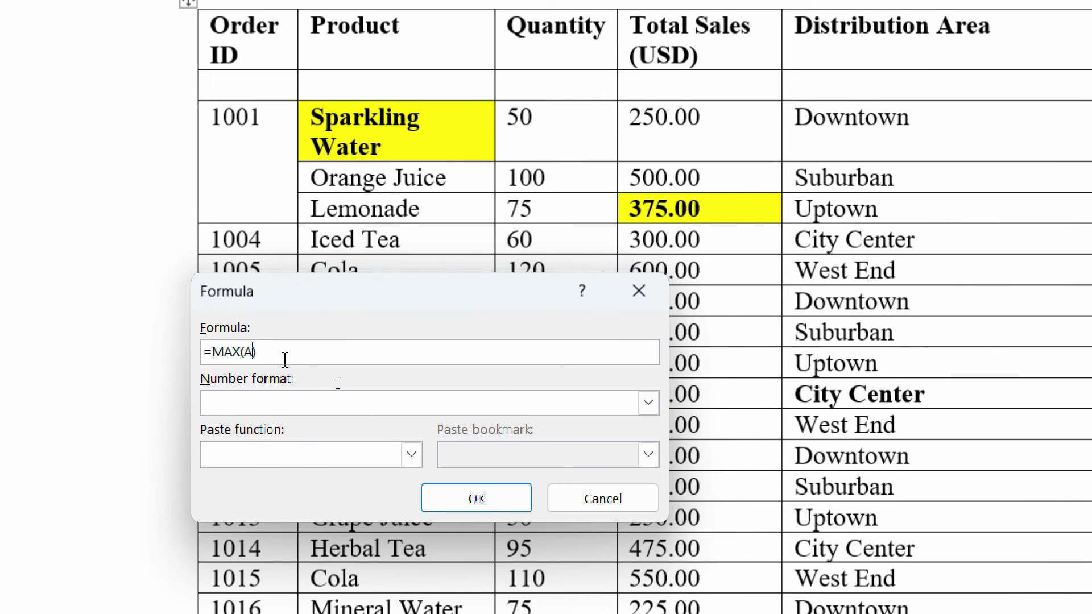
text(BOVE)
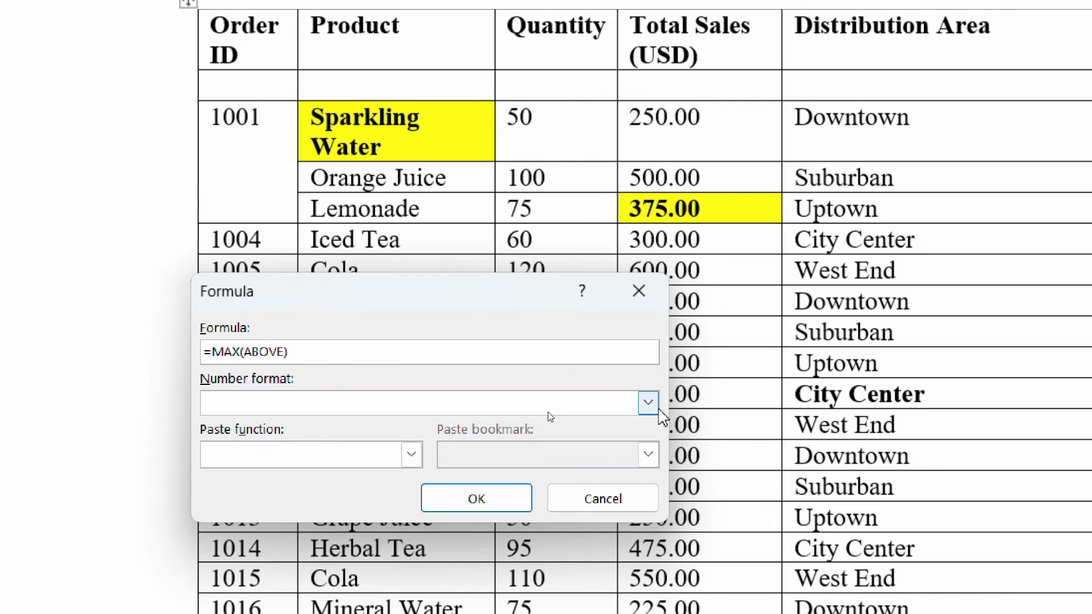
click(648, 402)
click(300, 426)
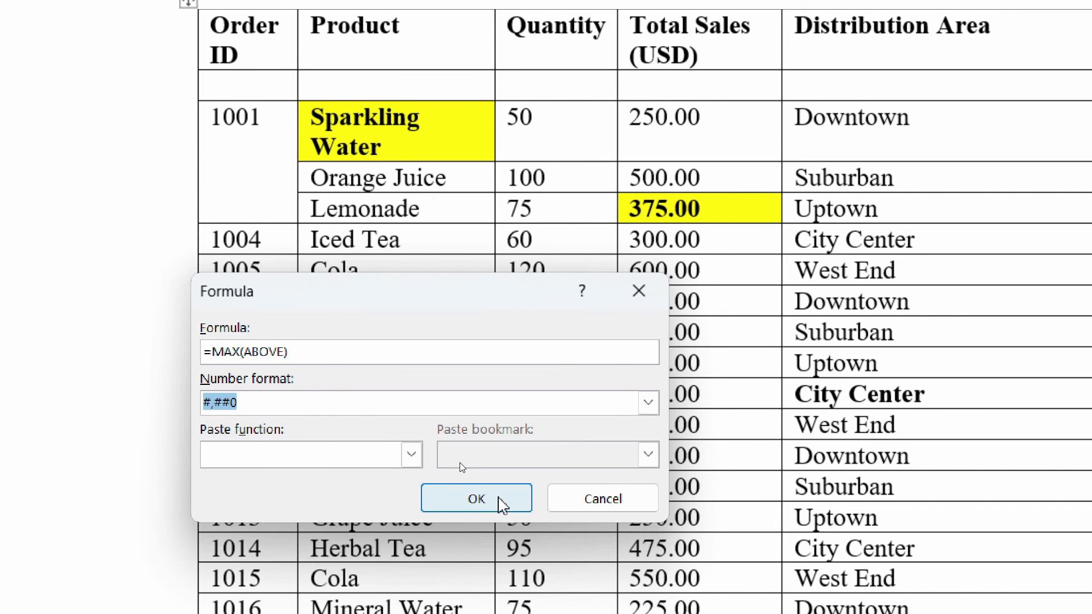
click(492, 500)
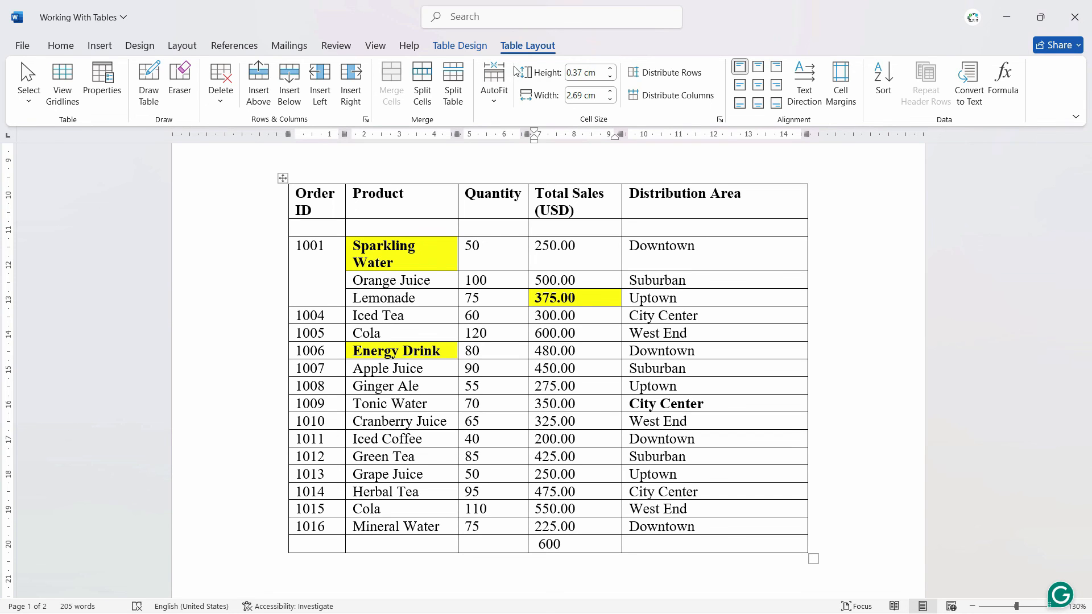
click(459, 46)
click(518, 48)
click(460, 46)
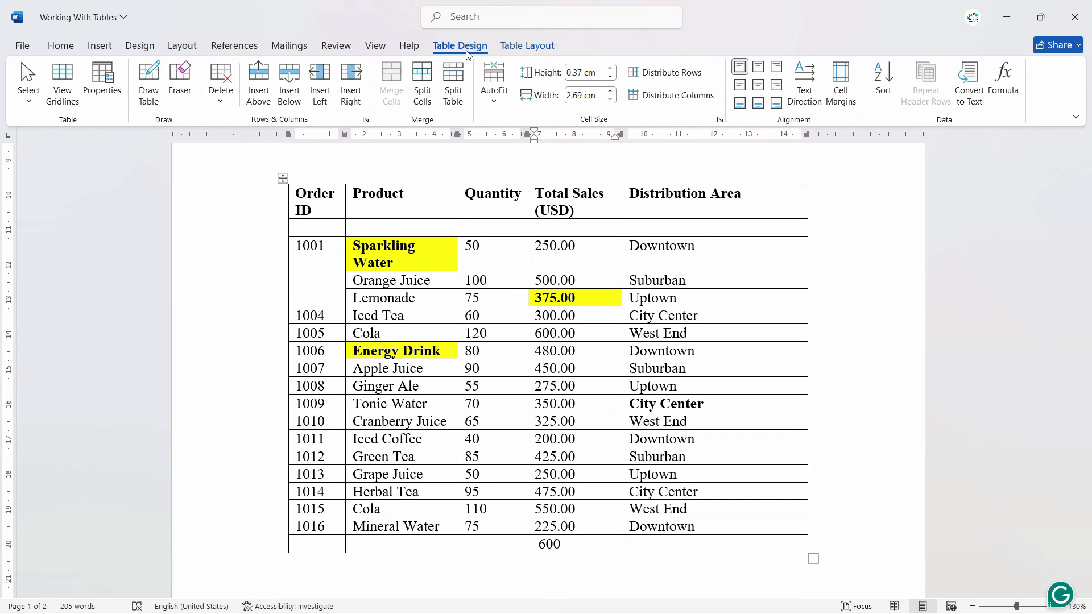
click(532, 50)
click(459, 46)
click(543, 48)
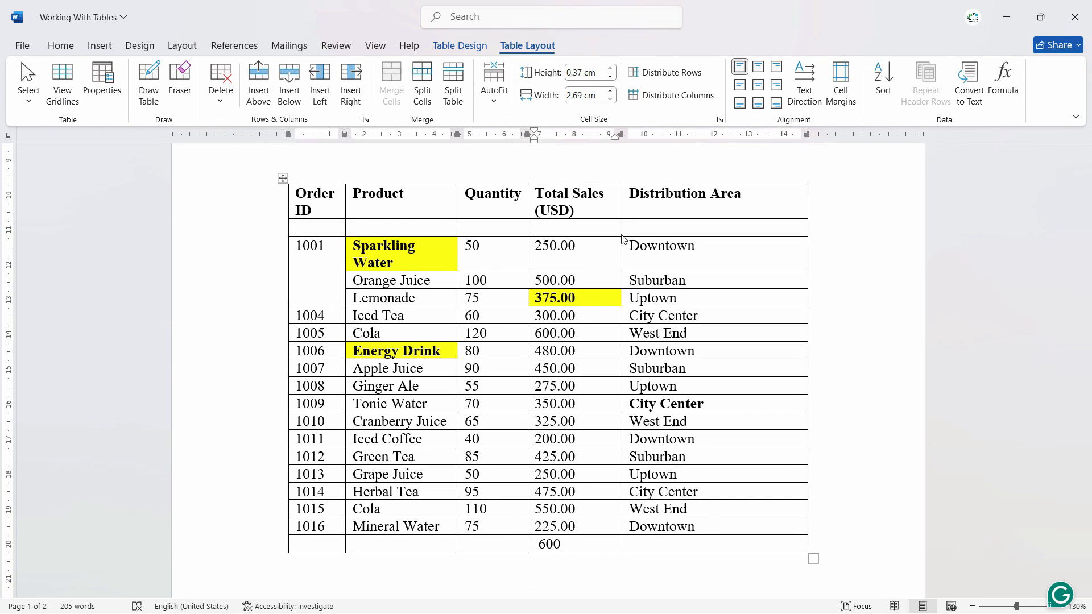